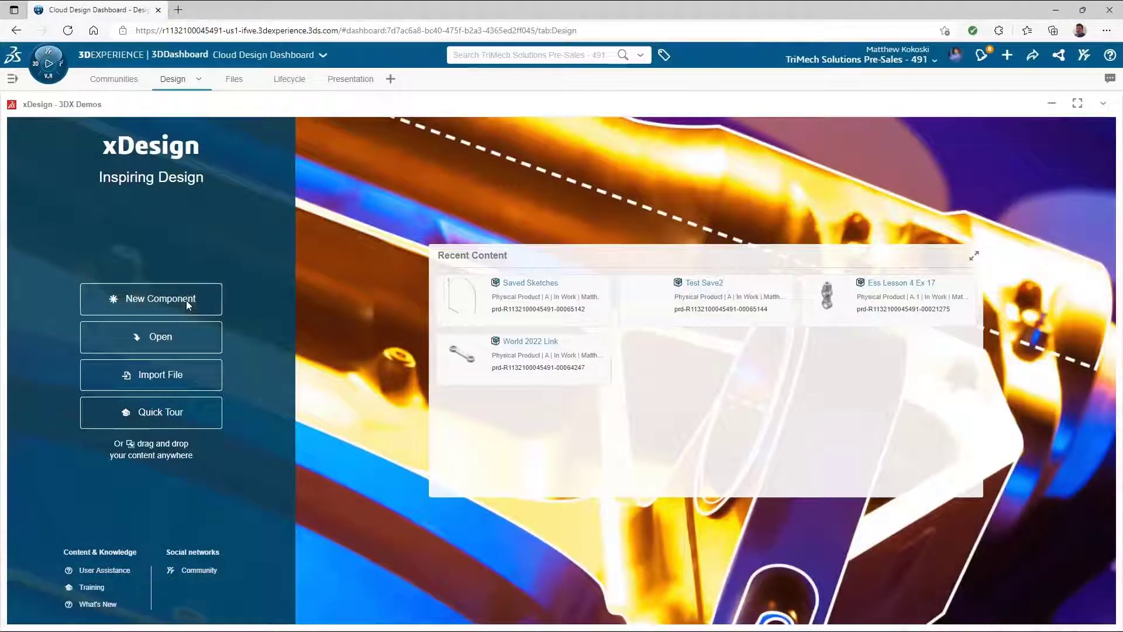
Create a new xDesign component, replacing the default name with 'Sheet Metal'.
left_click(187, 304)
triple_click(584, 223)
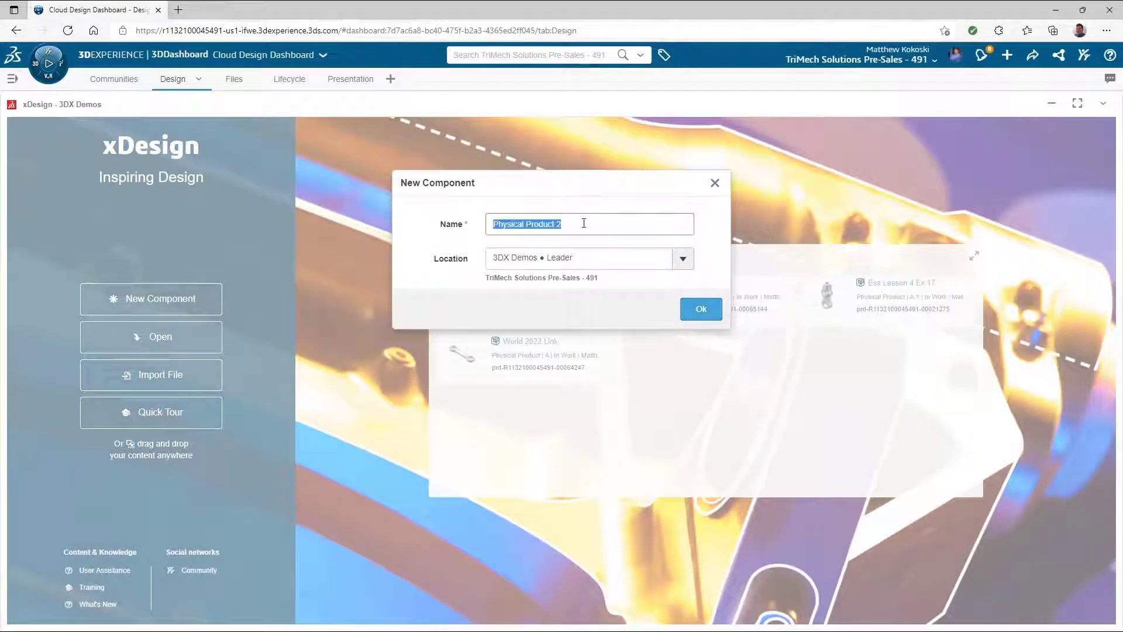
type("Sheet Metal")
left_click(702, 309)
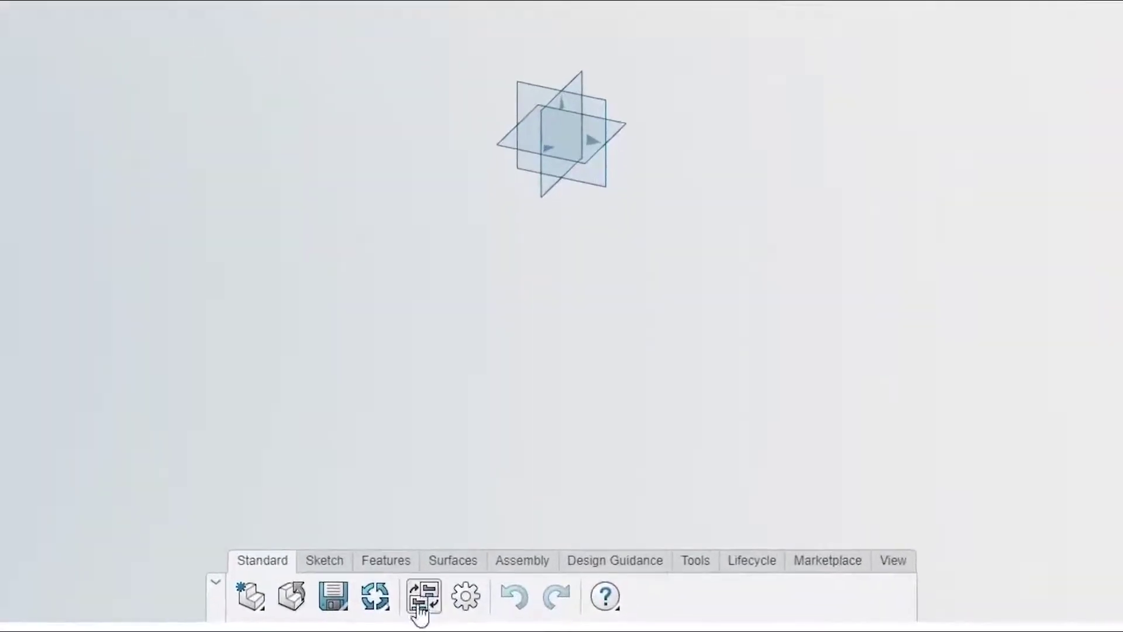
Switch the Sheet Metal component into the xSheetMetal app and show its Sheet Metal tools.
left_click(425, 608)
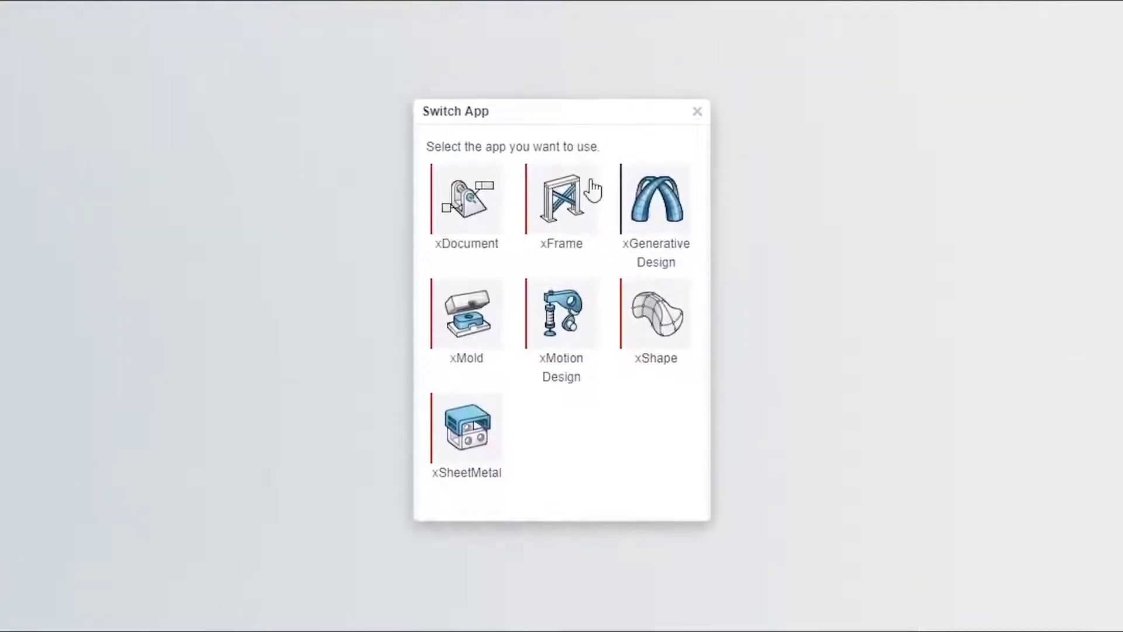
left_click(485, 433)
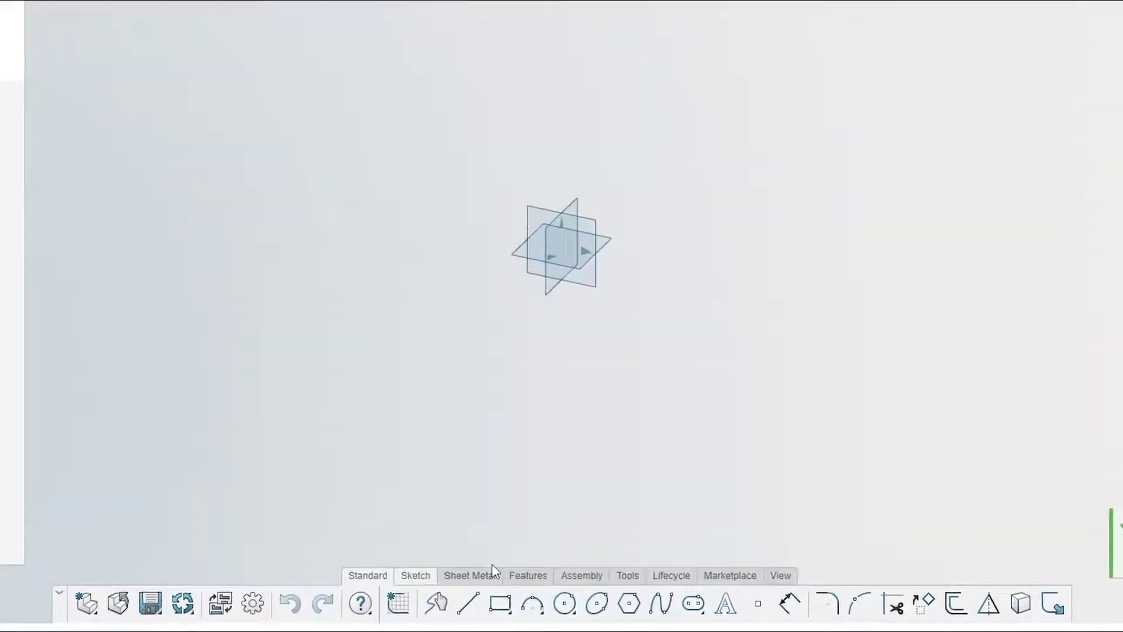
left_click(490, 574)
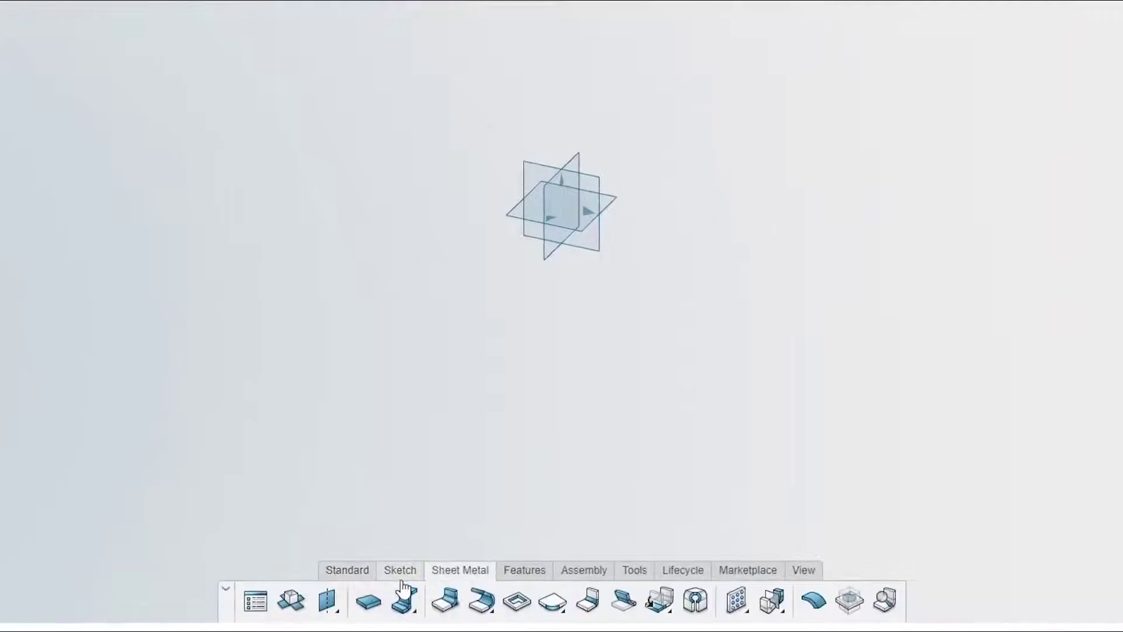
Start a sketch on the Front plane and draw a rectangle.
left_click(591, 182)
left_click(627, 107)
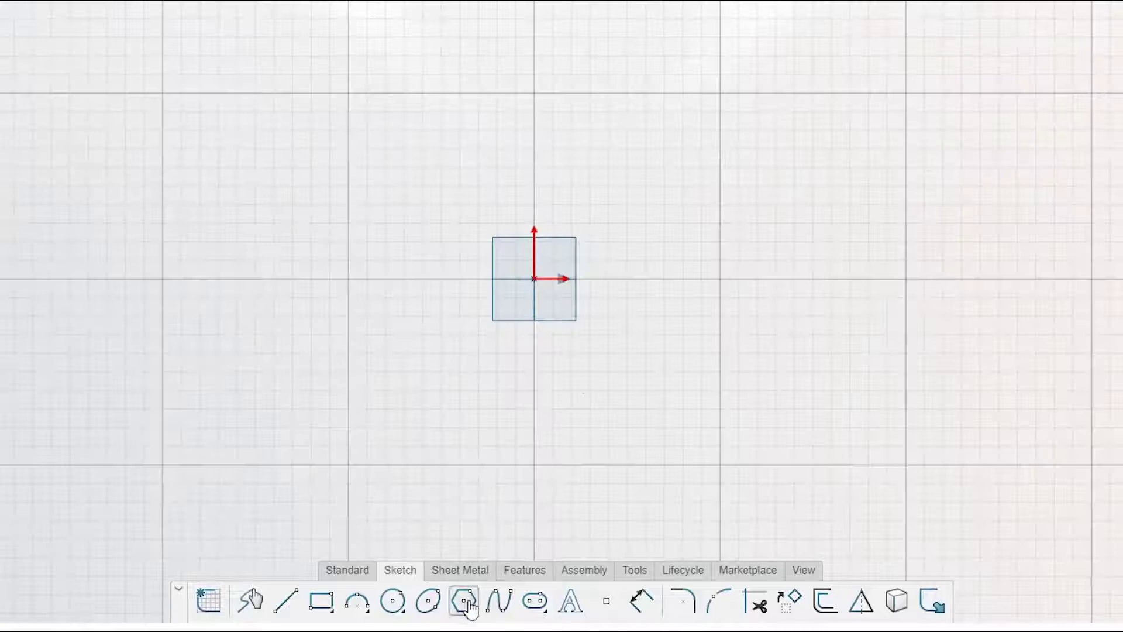
left_click(321, 601)
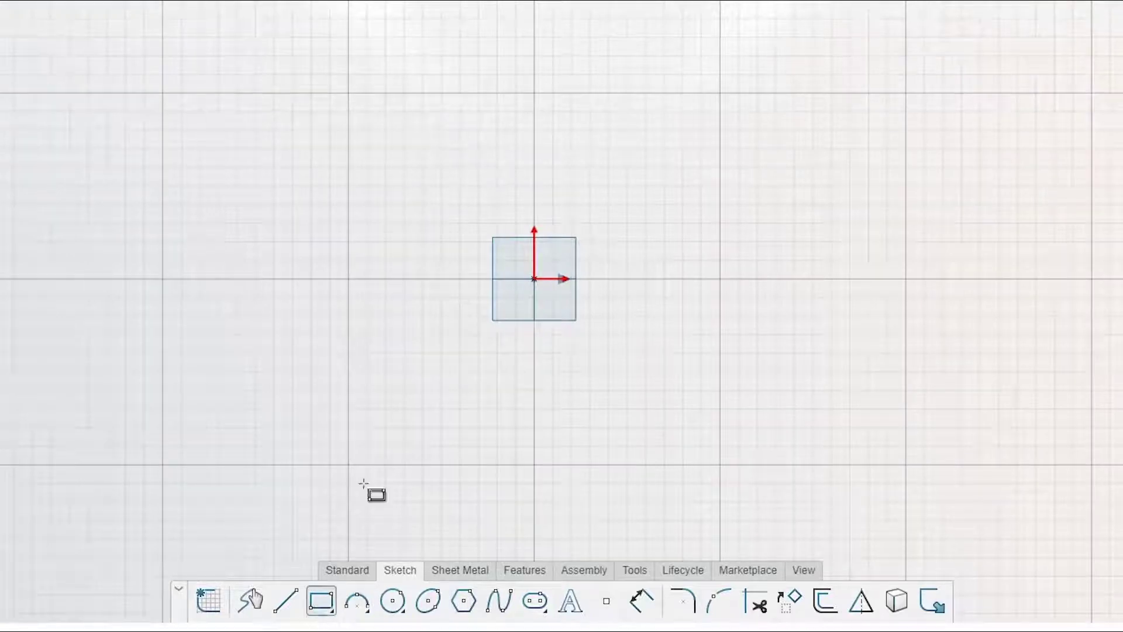
left_click(395, 279)
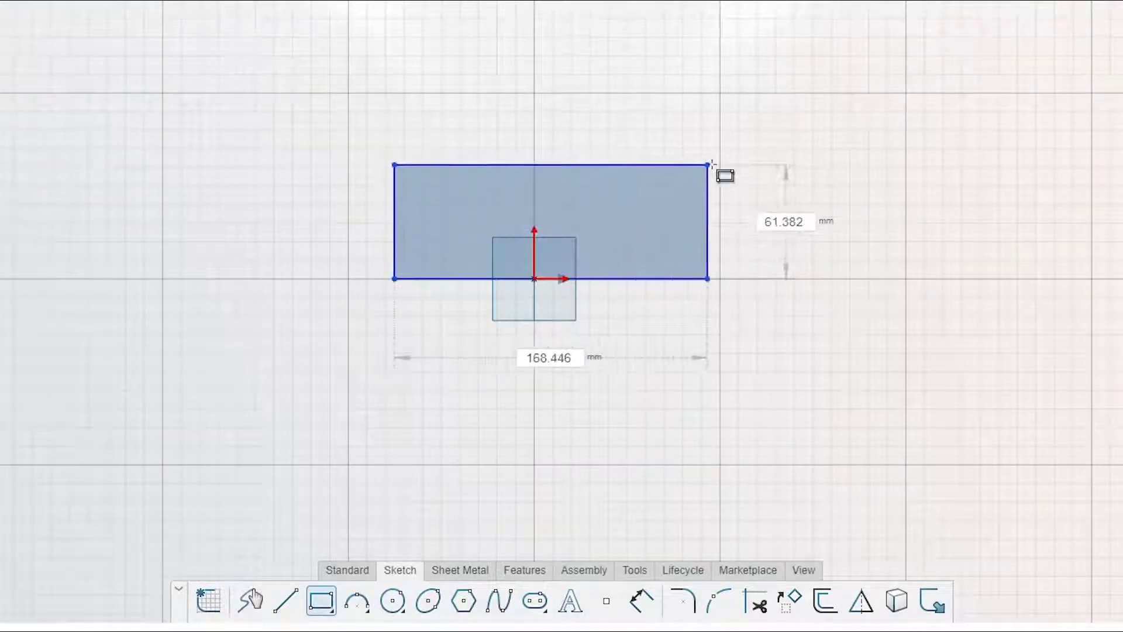
left_click(770, 152)
key("Escape")
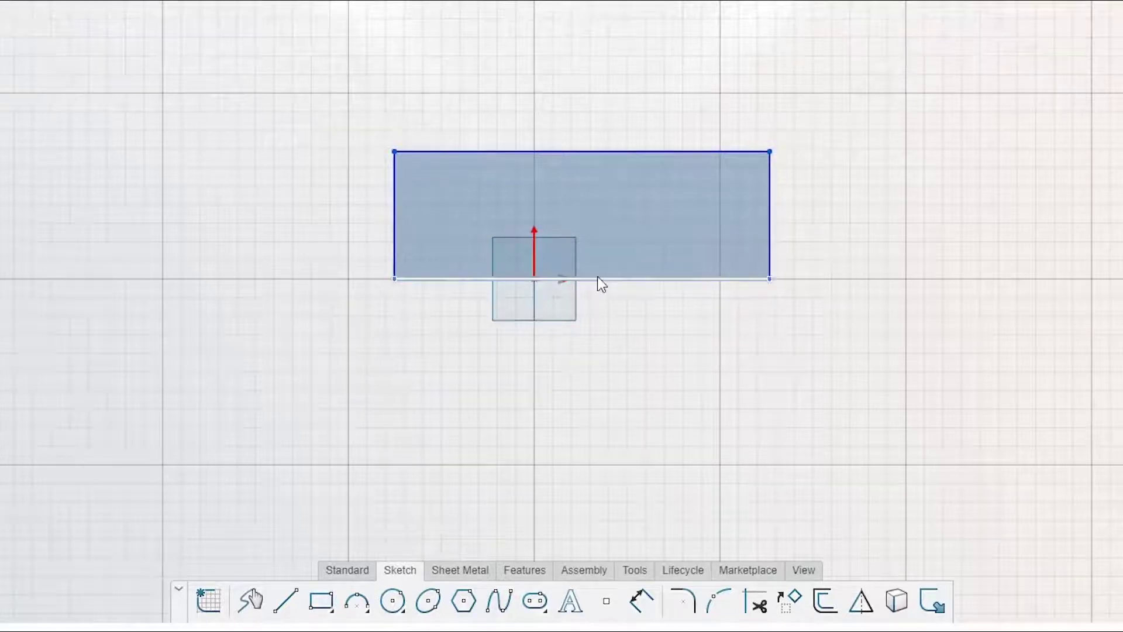
Centre the rectangle's bottom edge on the origin and set its height to 60 mm.
left_click(538, 280)
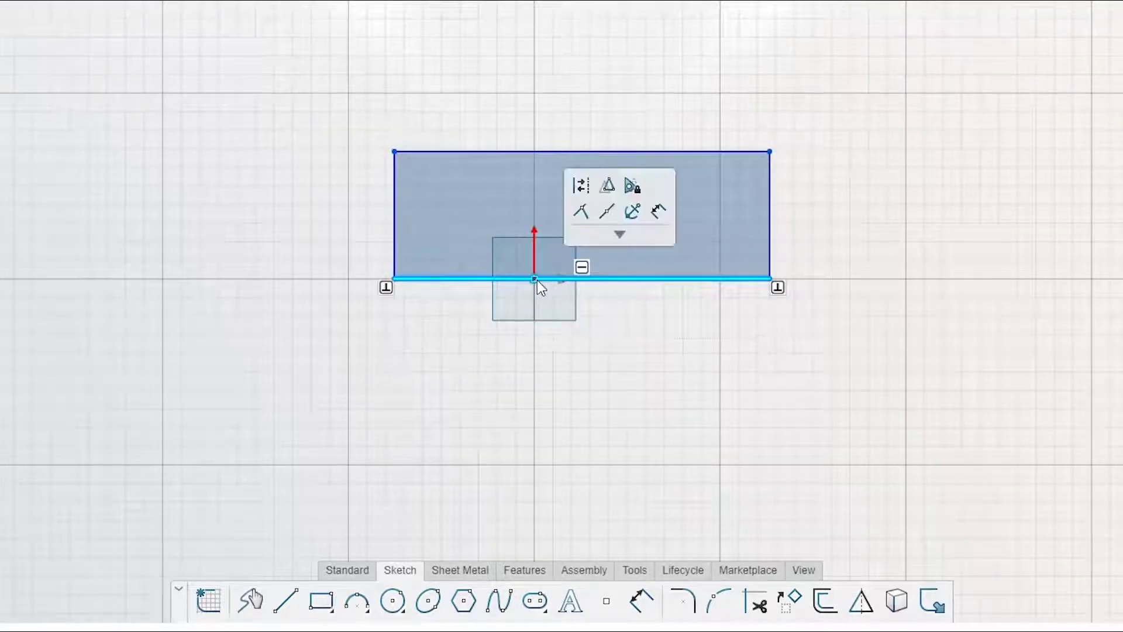
left_click(606, 213)
left_click(675, 243)
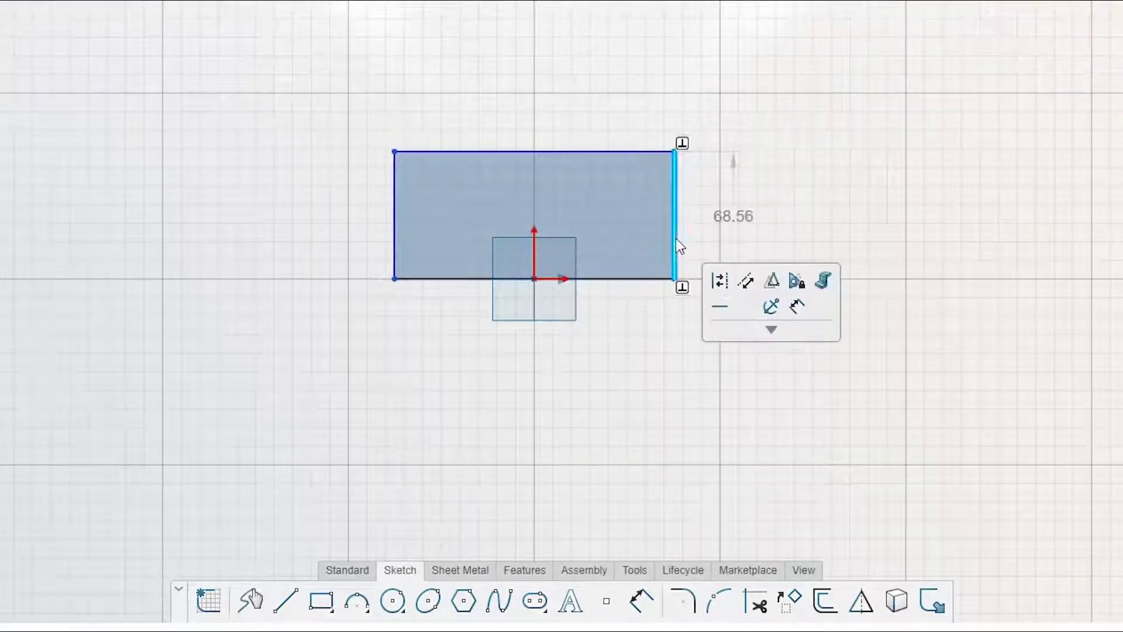
left_click(725, 213)
type("60")
key("Return")
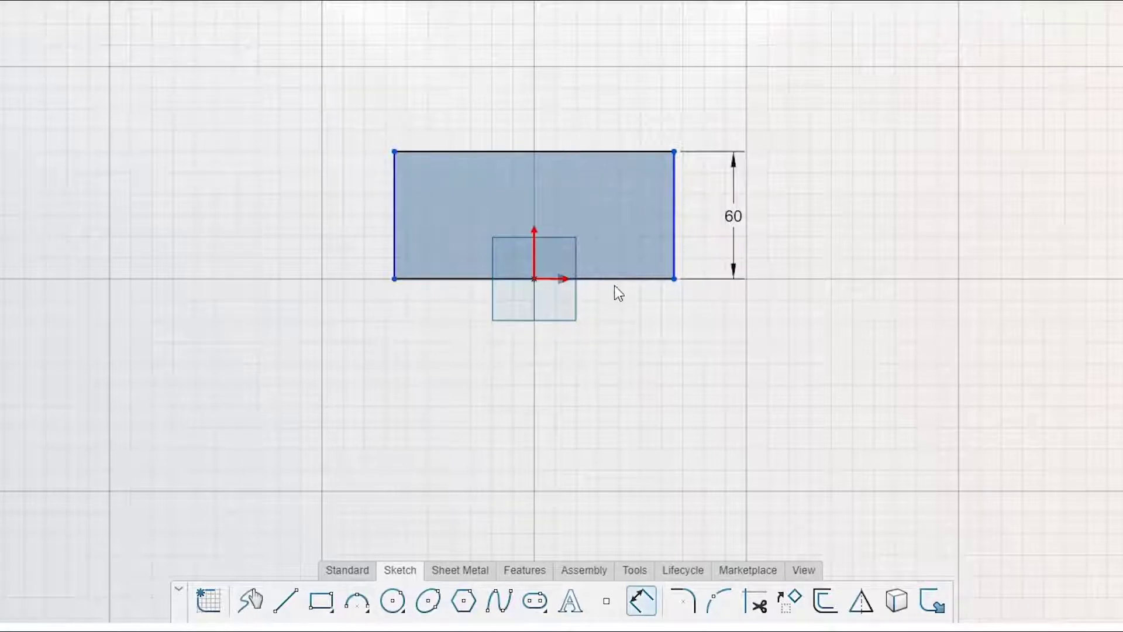
Set the rectangle's width to 250 mm and make its bottom edge construction geometry.
left_click(551, 151)
left_click(530, 74)
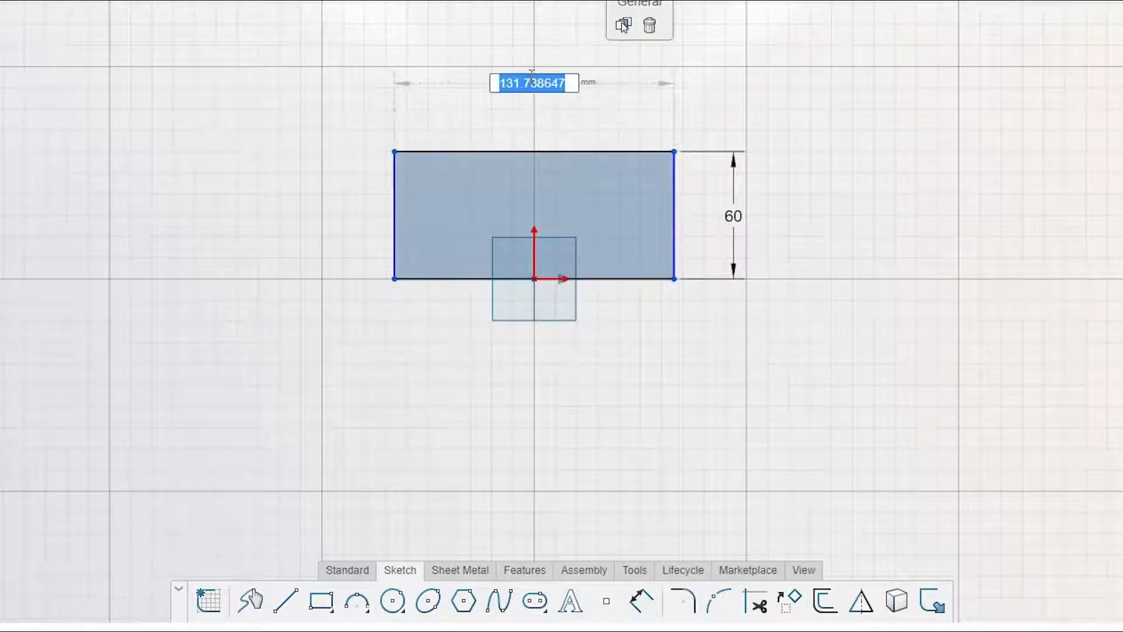
type("250")
key("Return")
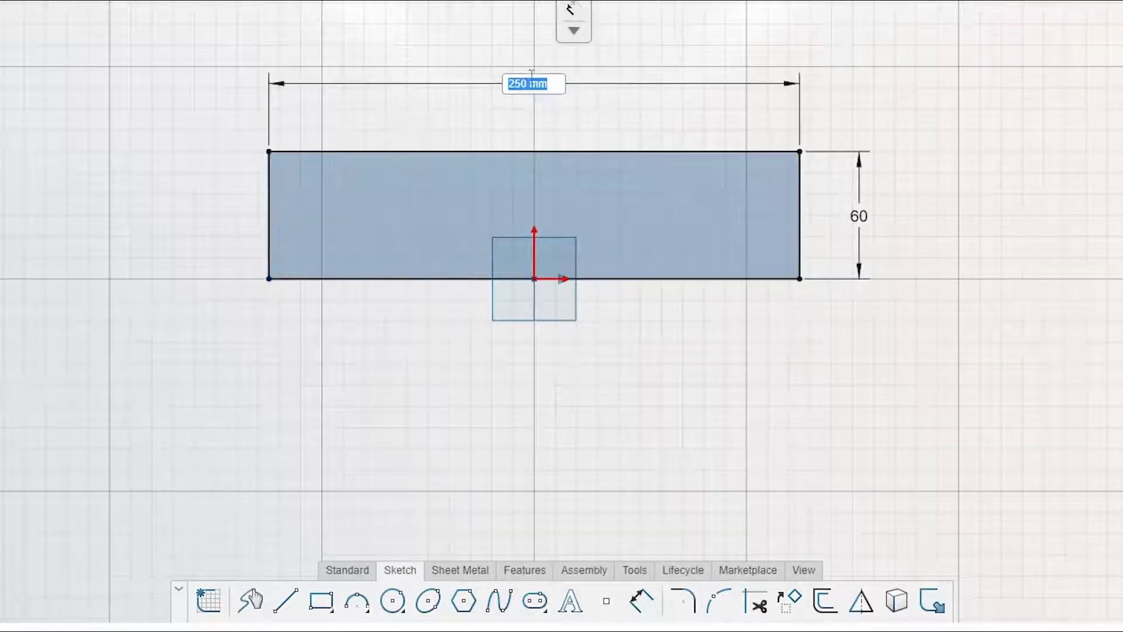
left_click(634, 281)
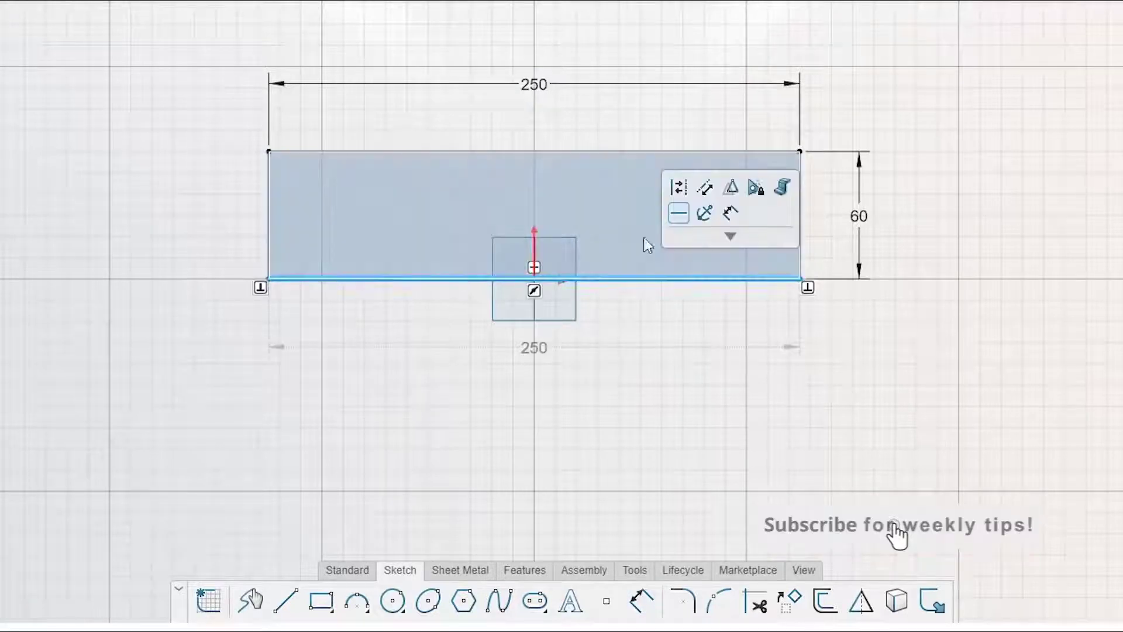
left_click(678, 186)
Start a sheet-metal extrusion of Sketch.1, accepting 2 mm thickness and 1 mm bend radius.
left_click(460, 569)
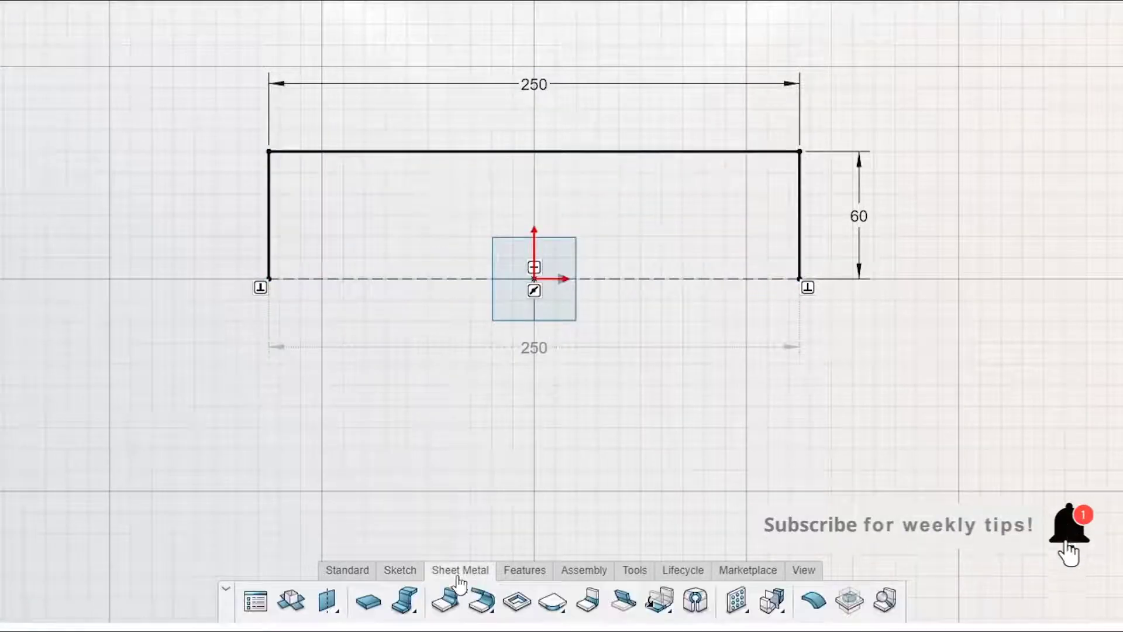
left_click(404, 602)
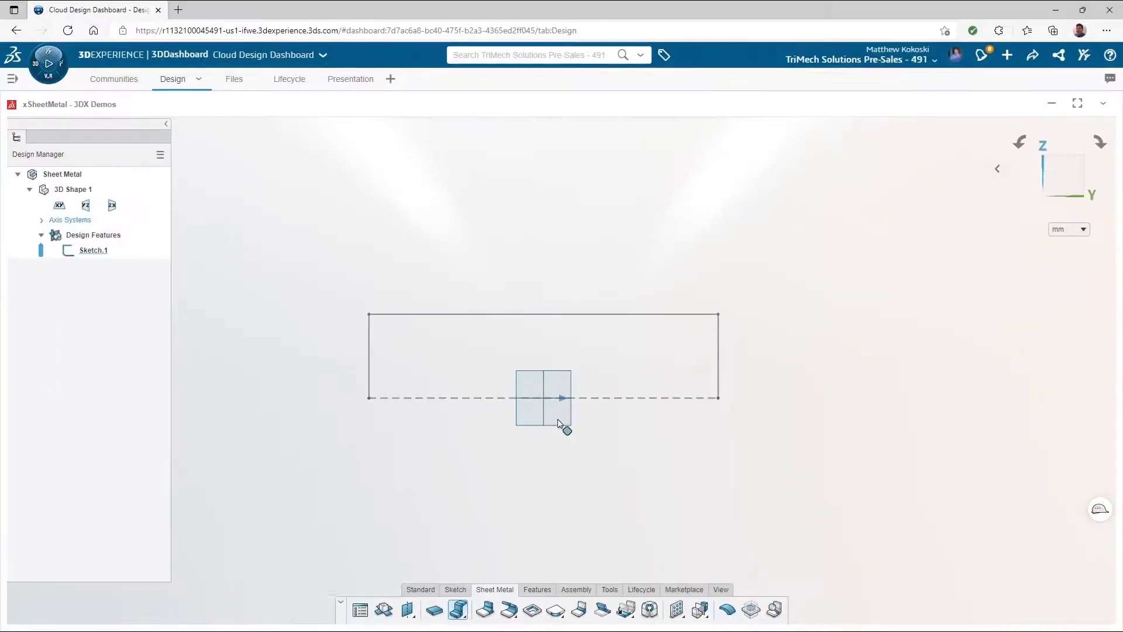
left_click(559, 423)
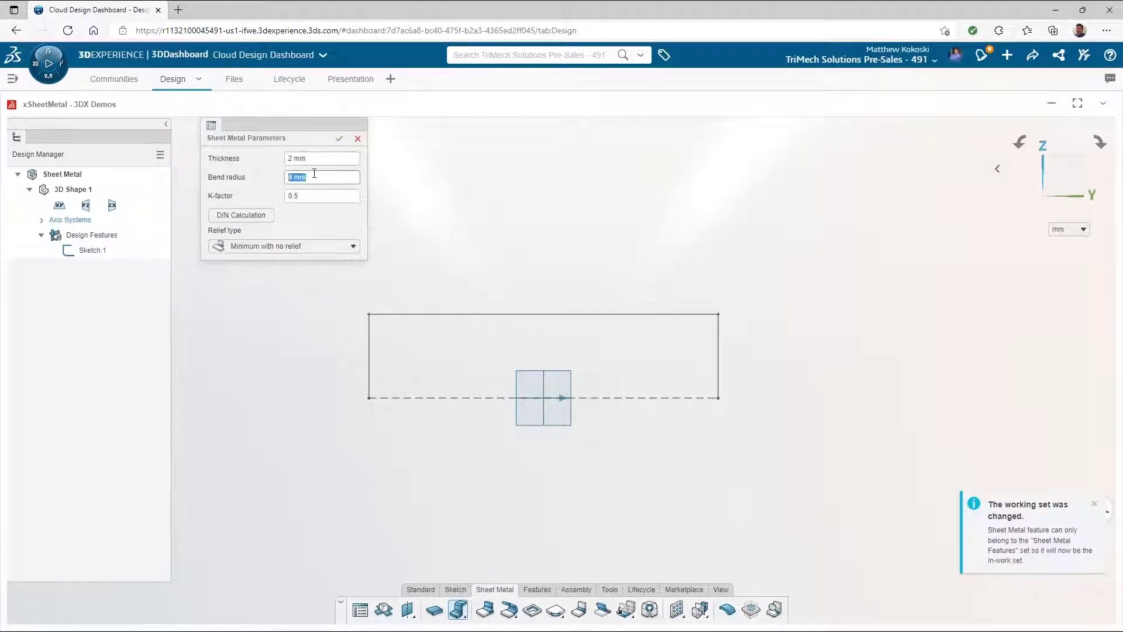
type("1")
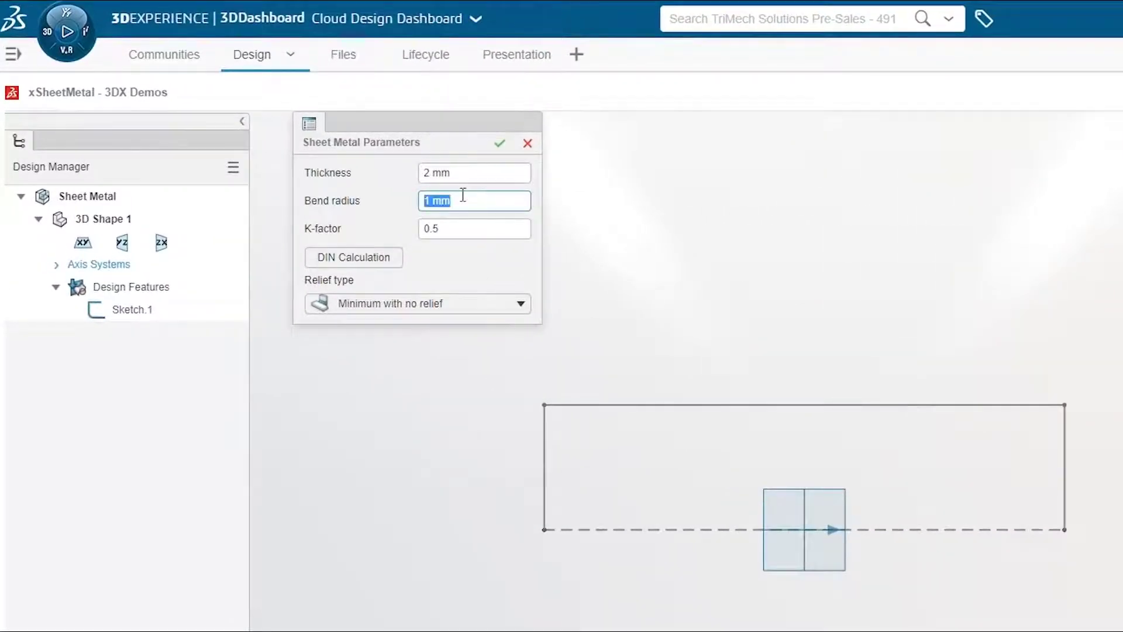
left_click(461, 229)
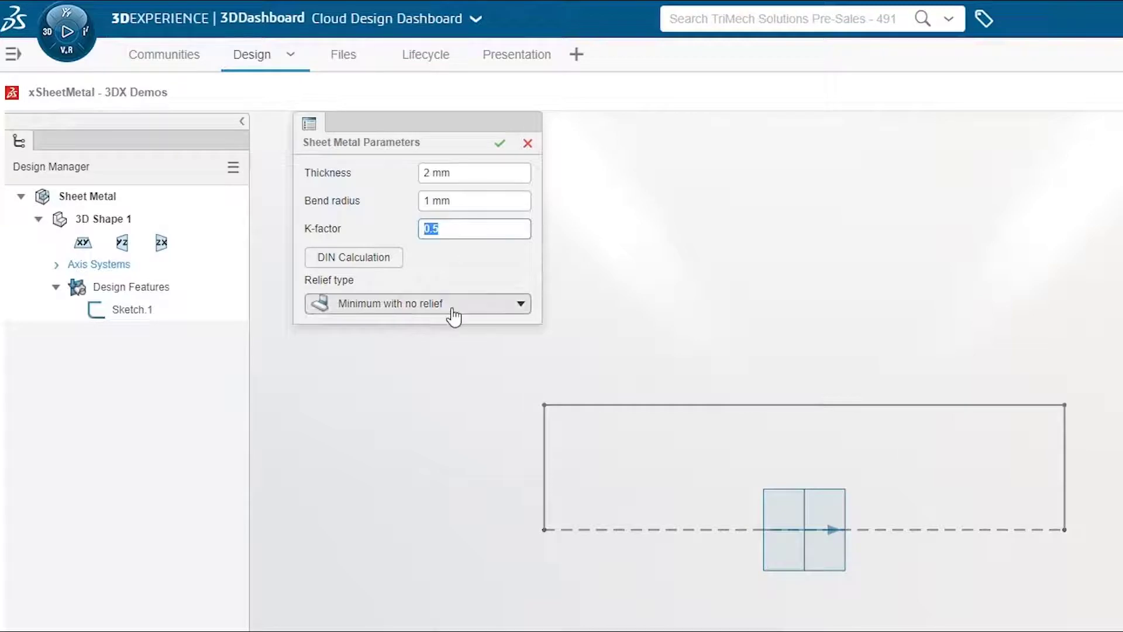
left_click(500, 143)
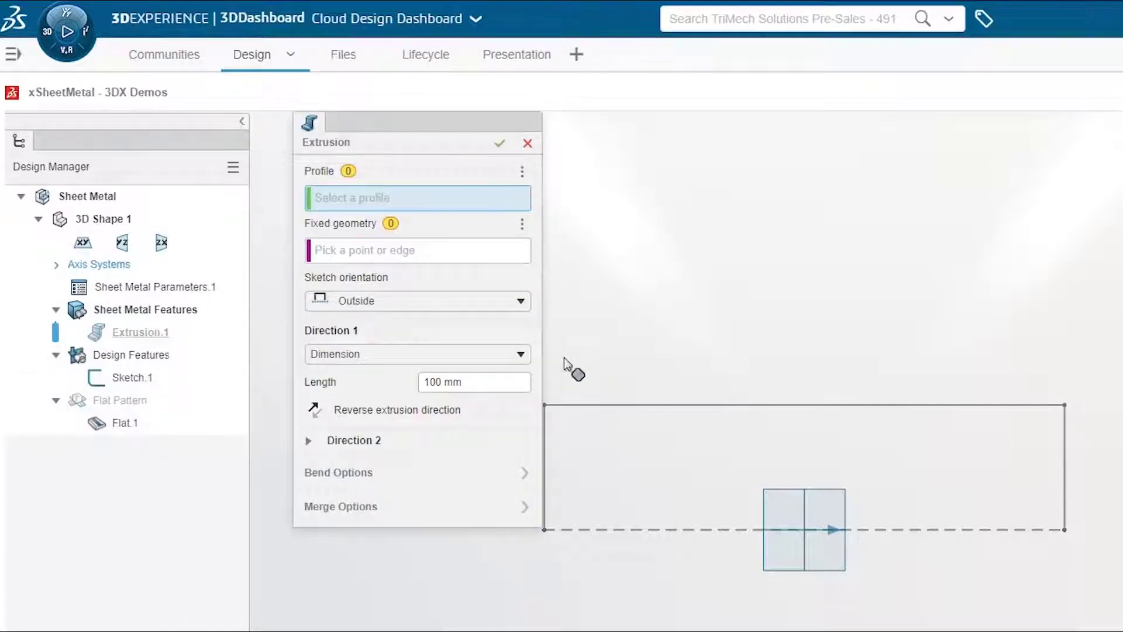
Use the sketch as the profile, fix its top edge, and set length to 300 mm.
left_click(590, 404)
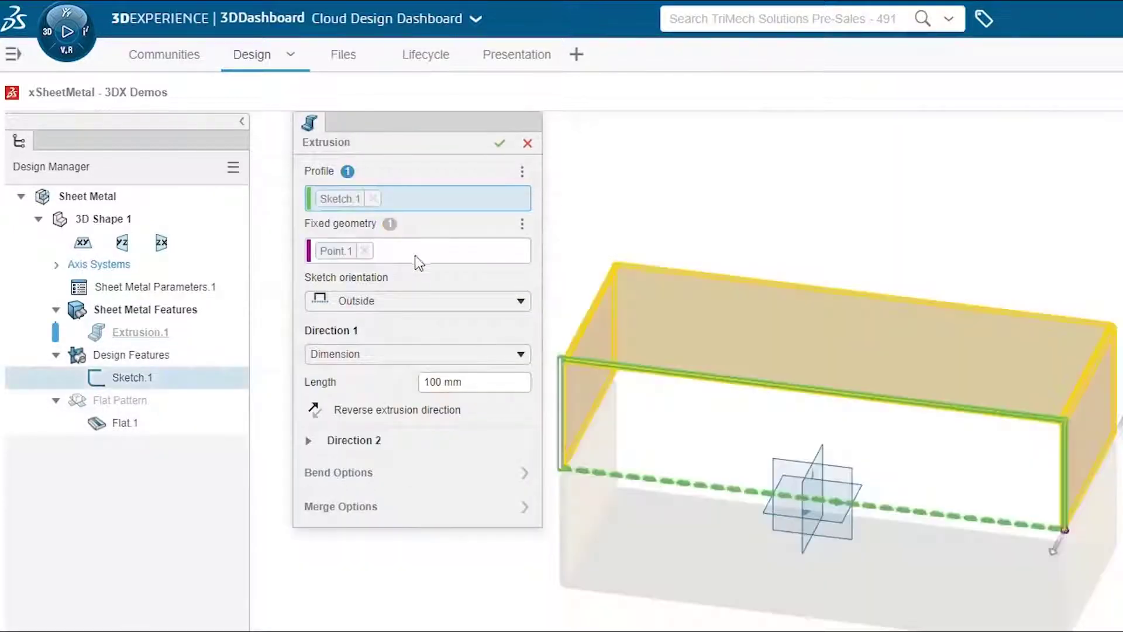
left_click(413, 250)
left_click(649, 366)
left_click(502, 382)
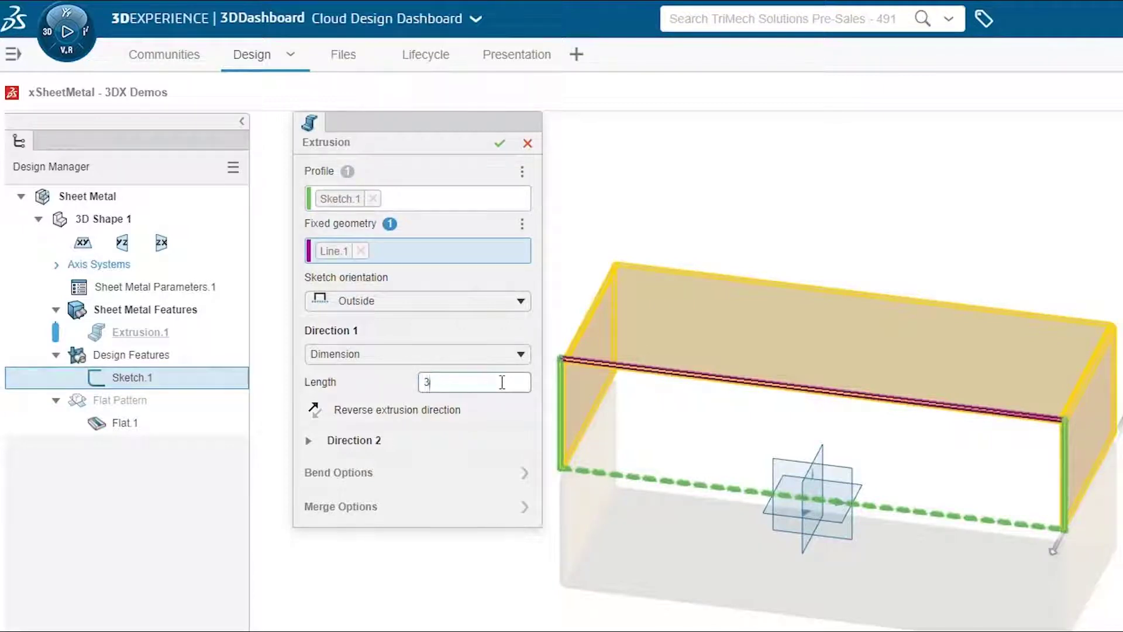
key("Return")
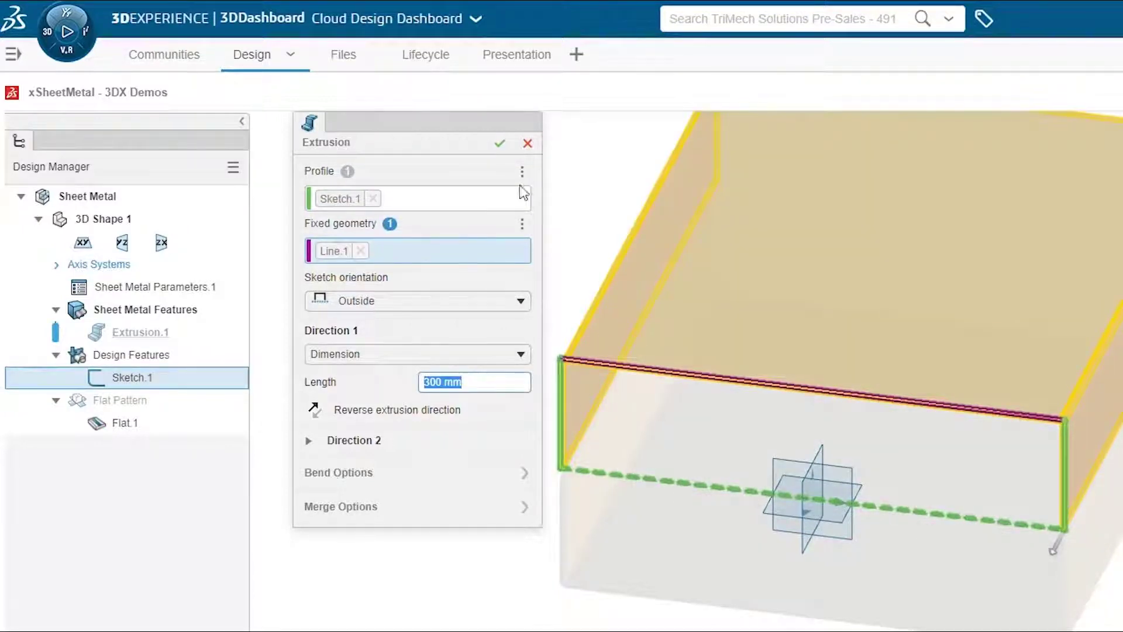
Confirm the 300 mm extrusion, then zoom in and select the channel's front wall.
left_click(499, 146)
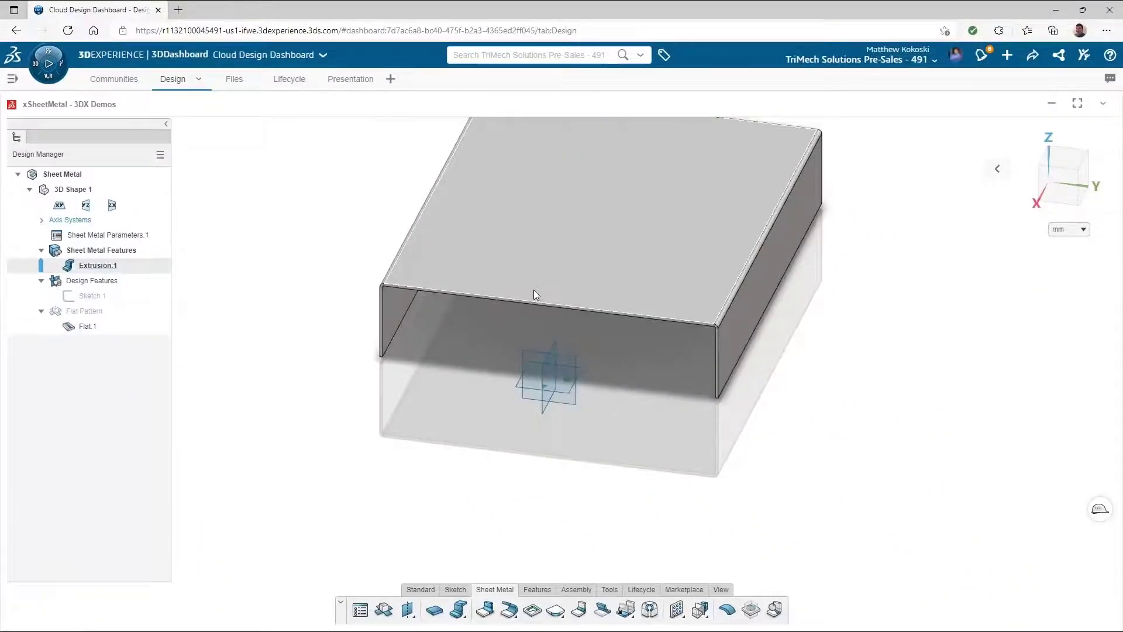
middle_click_drag(534, 290, 648, 239)
scroll(644, 239, "up", 3)
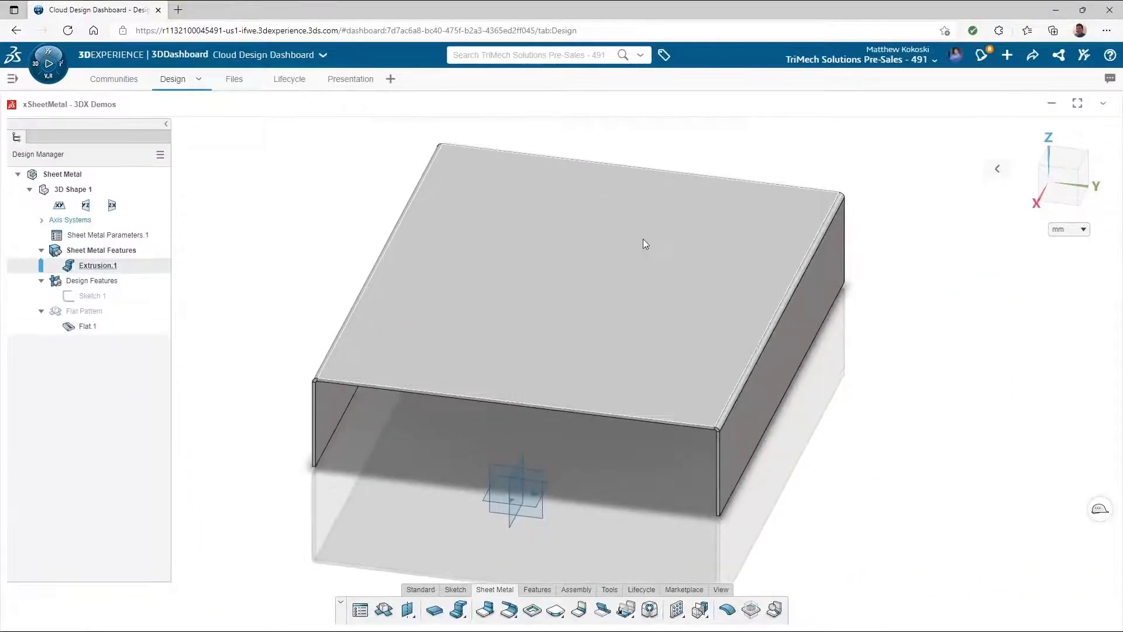
middle_click_drag(660, 297, 644, 269)
scroll(511, 357, "up", 5)
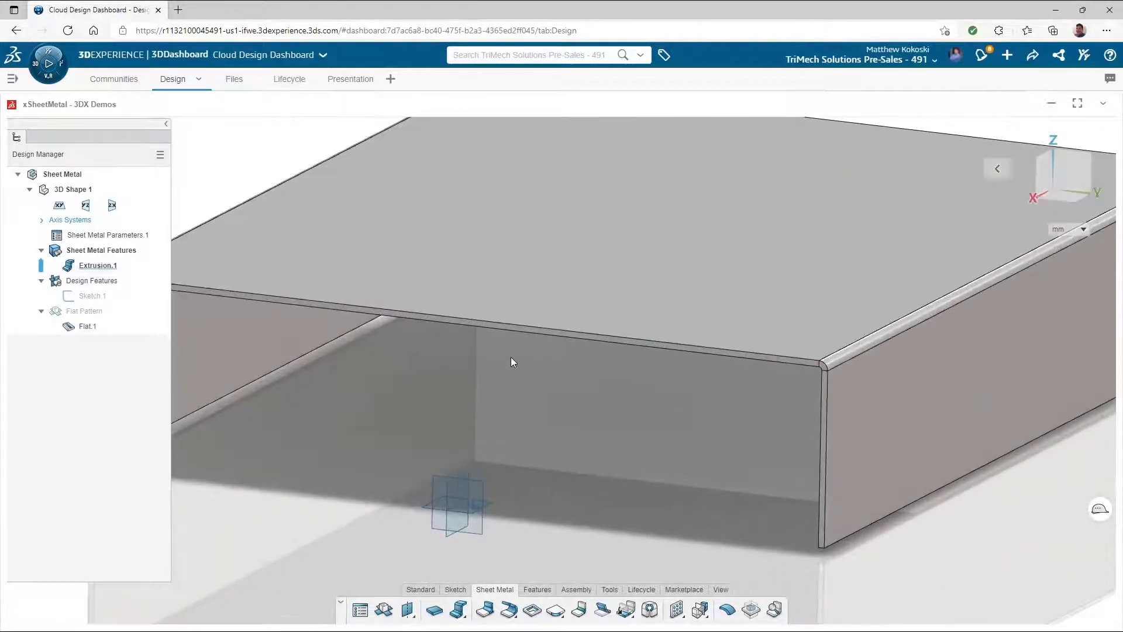
scroll(561, 333, "up", 3)
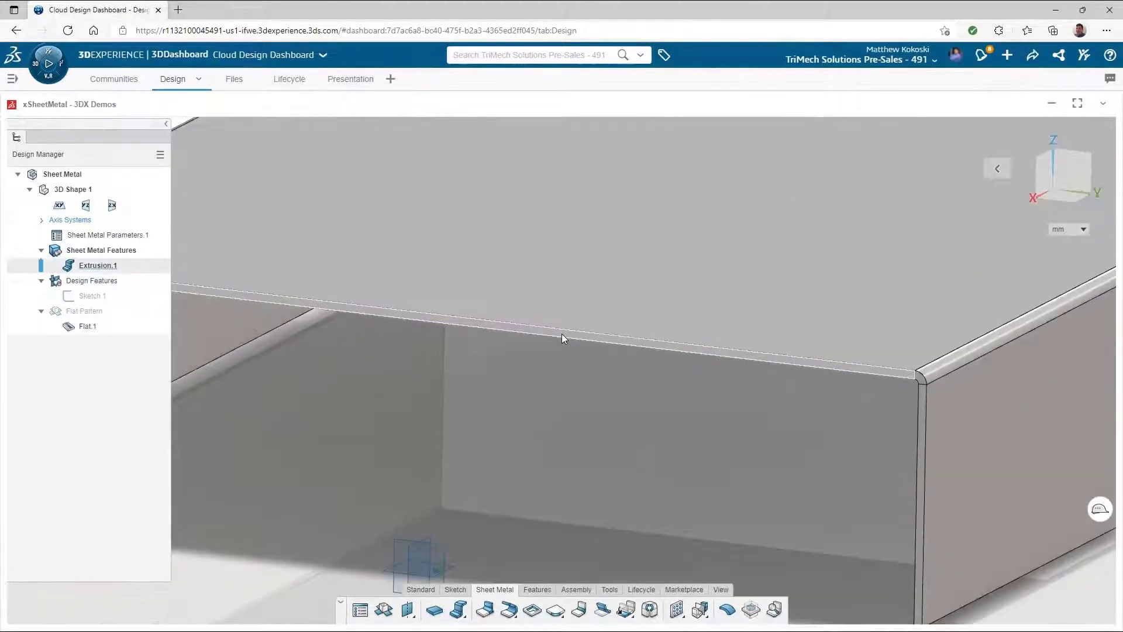
left_click(567, 337)
Sketch a line, tangent arc and line tab outline starting from the front wall's top edge.
left_click(590, 288)
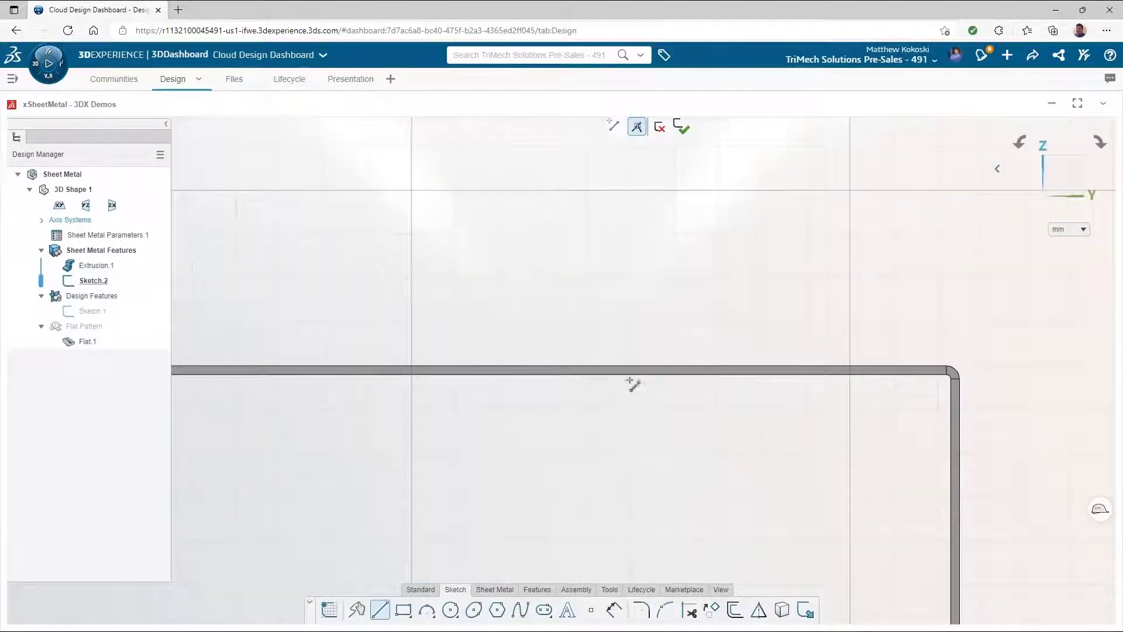
left_click(628, 374)
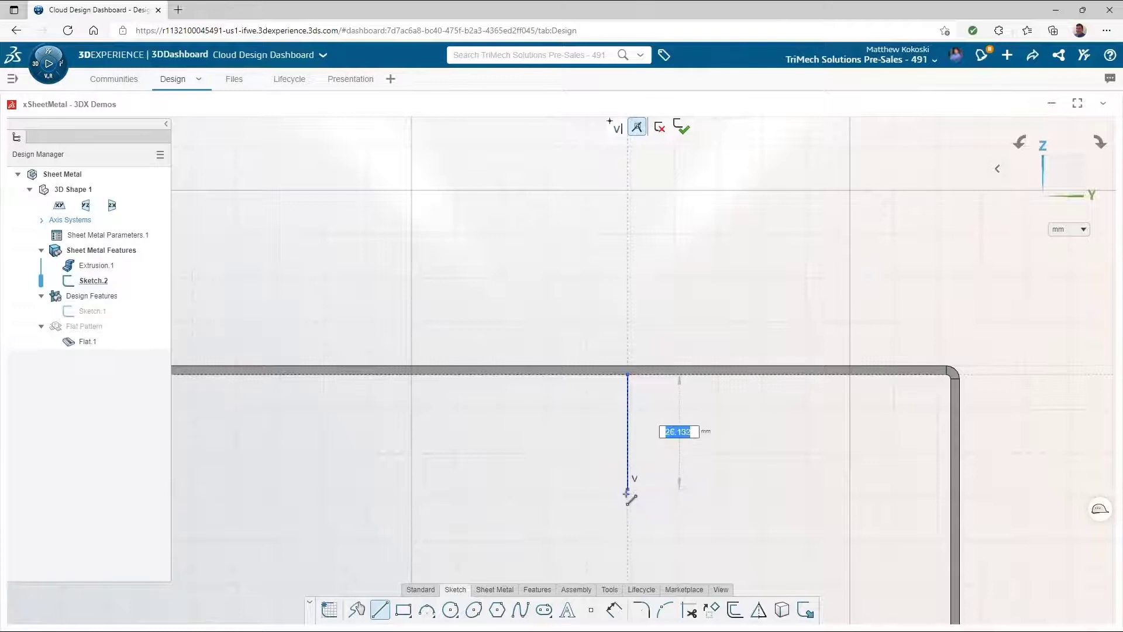
left_click(628, 494)
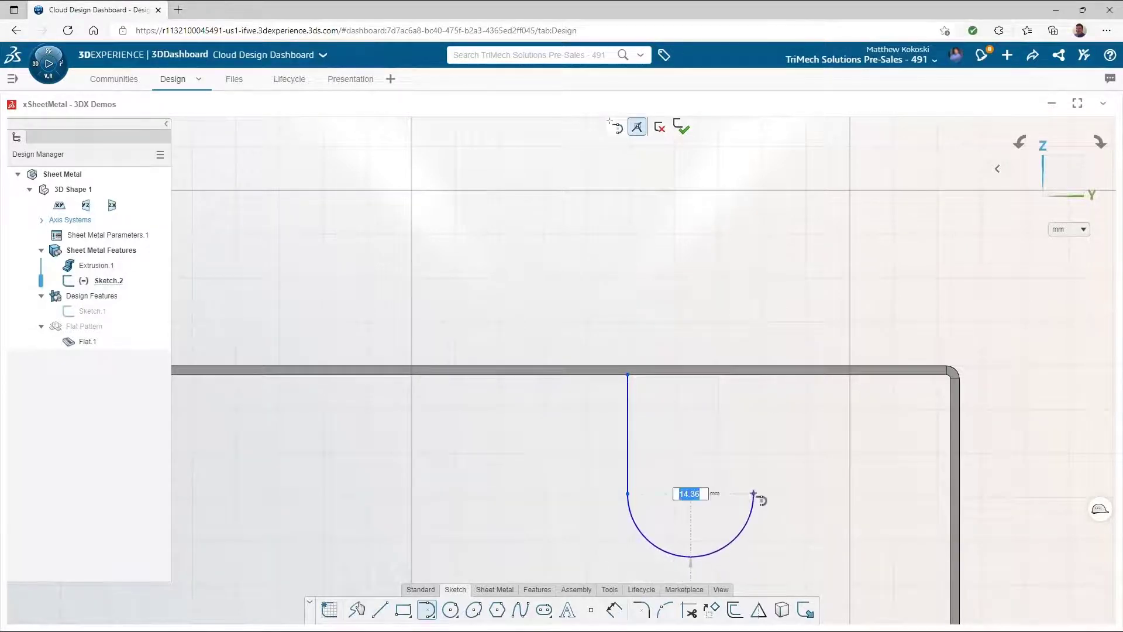
left_click(755, 464)
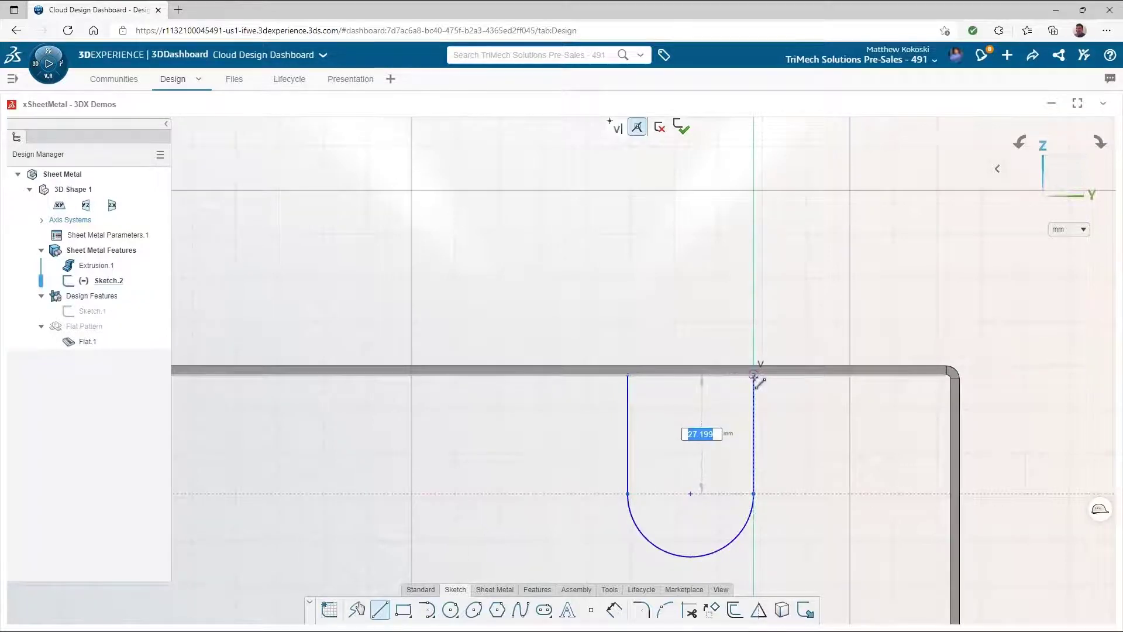
left_click(630, 375)
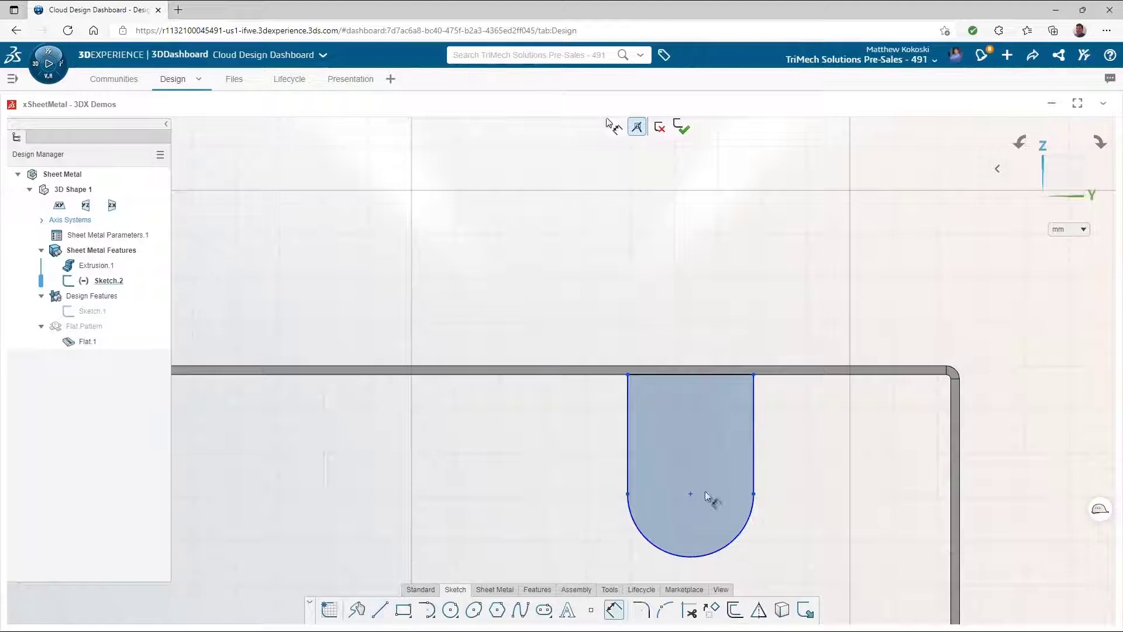
Dimension the tab 80 mm from the wall's right edge.
left_click(721, 549)
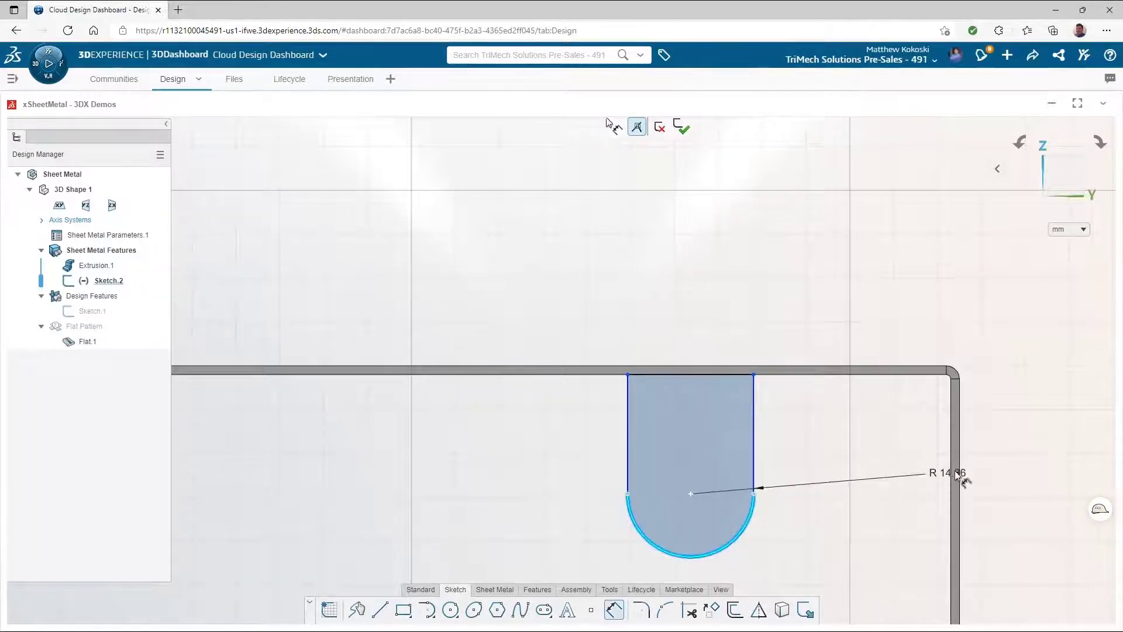
left_click(958, 473)
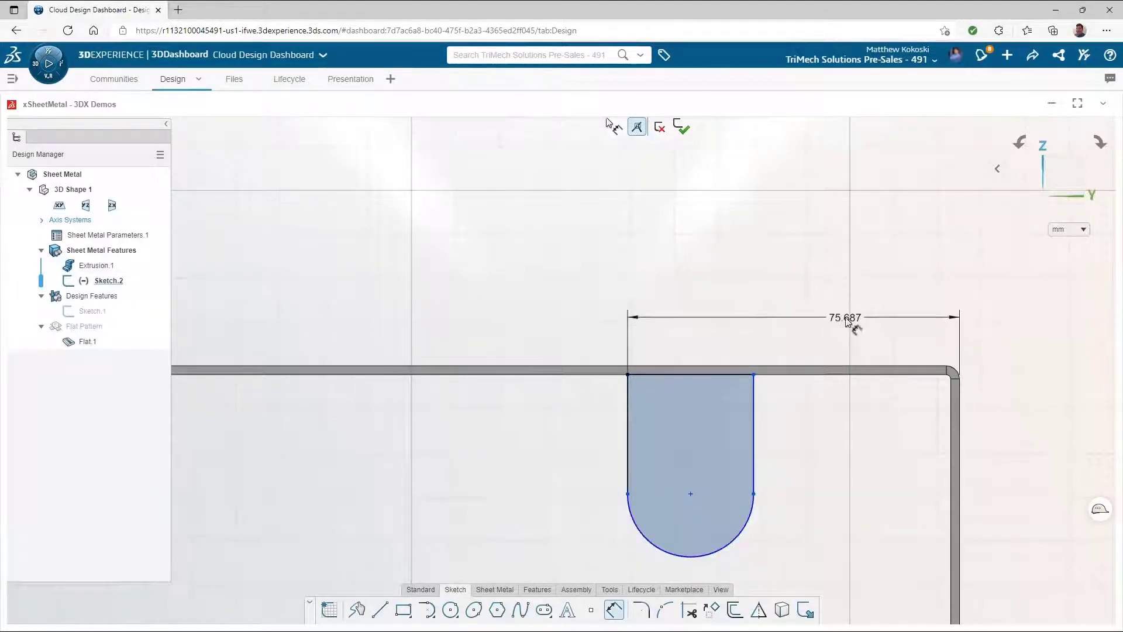
left_click(819, 323)
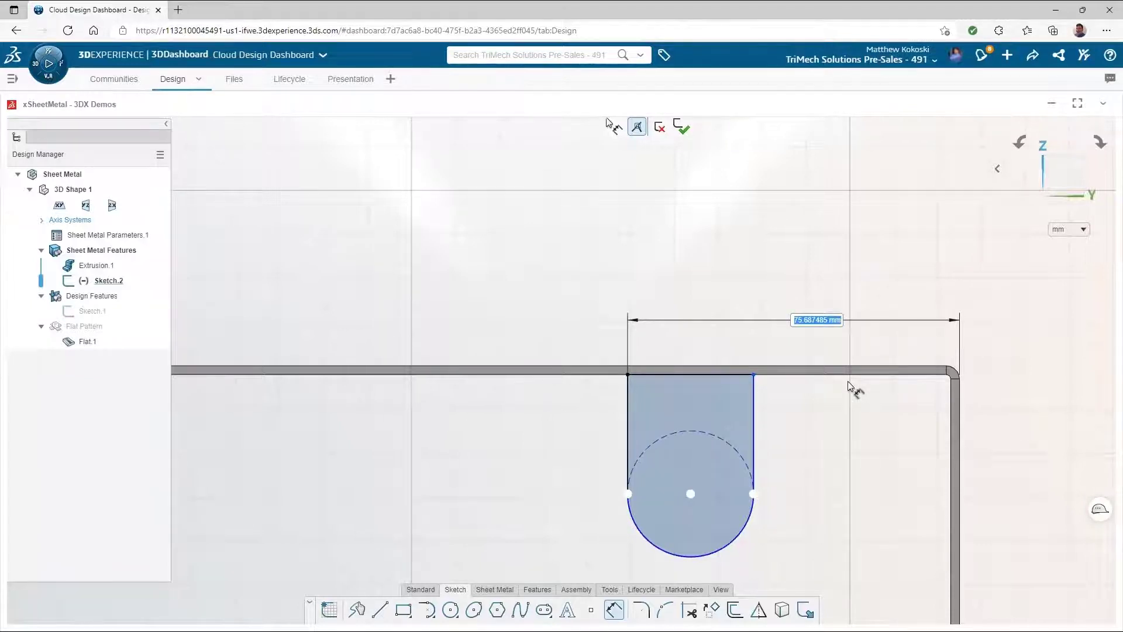
type("80")
key("Return")
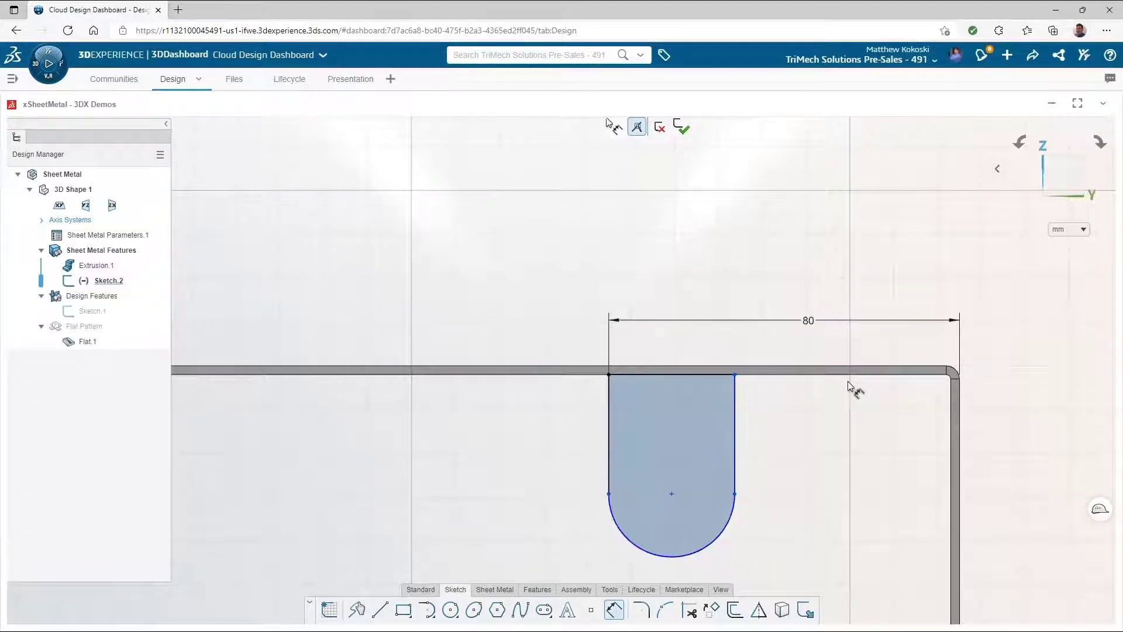
Set the tab's arc to R15 and its straight side length to 30 mm.
left_click(720, 535)
left_click(750, 591)
type("15")
key("Return")
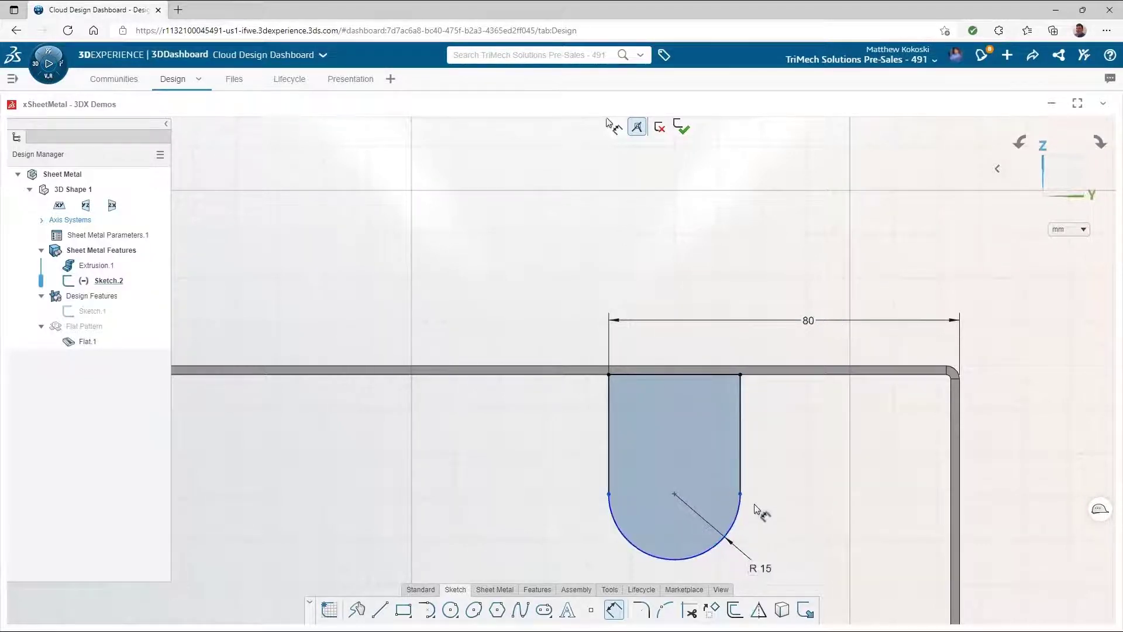
left_click(742, 477)
left_click(805, 440)
type("30")
key("Return")
Exit Sketch.2 and return to the Sheet Metal tools.
scroll(801, 398, "down", 5)
middle_click_drag(801, 398, 636, 430)
left_click(684, 131)
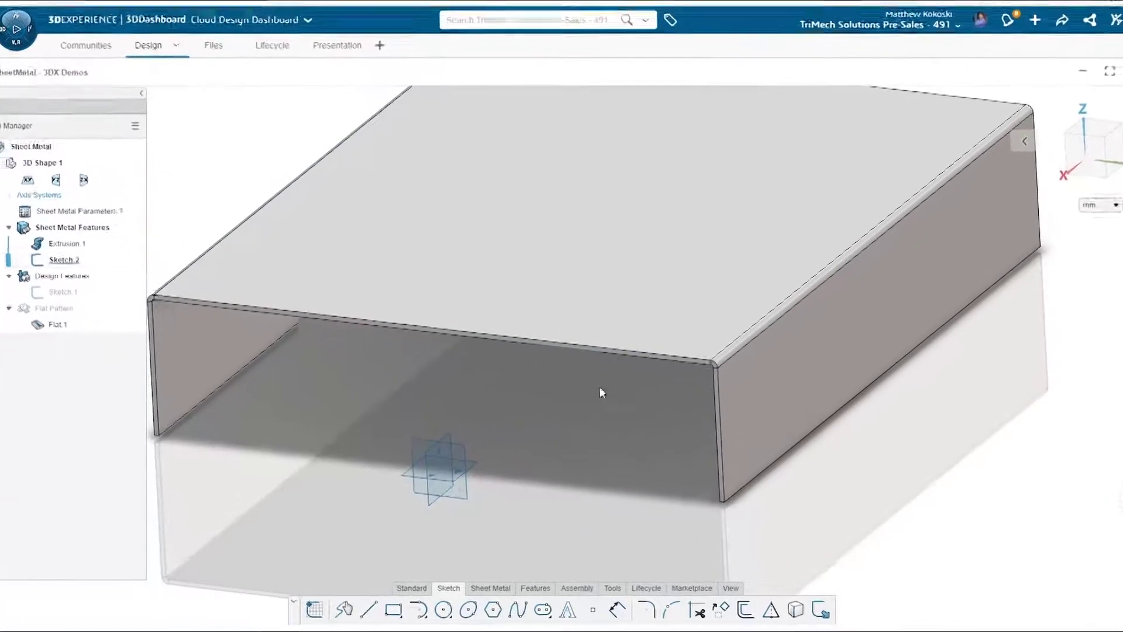
left_click(487, 586)
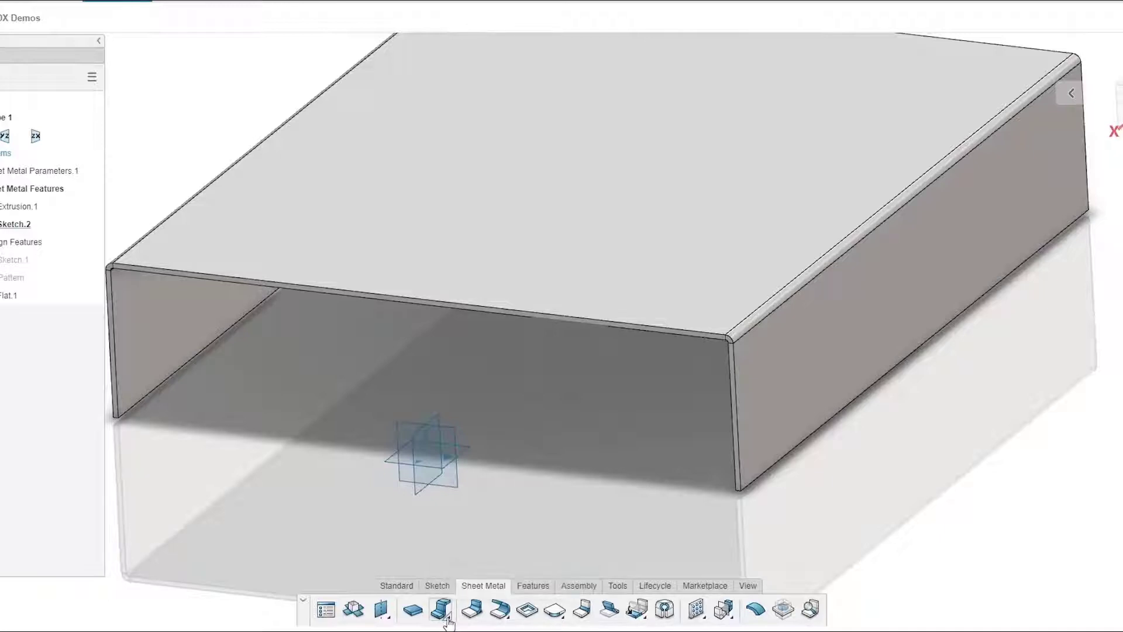
Start a Wall on Edge on the front wall's top edge using Sketch.2 as profile.
left_click(473, 609)
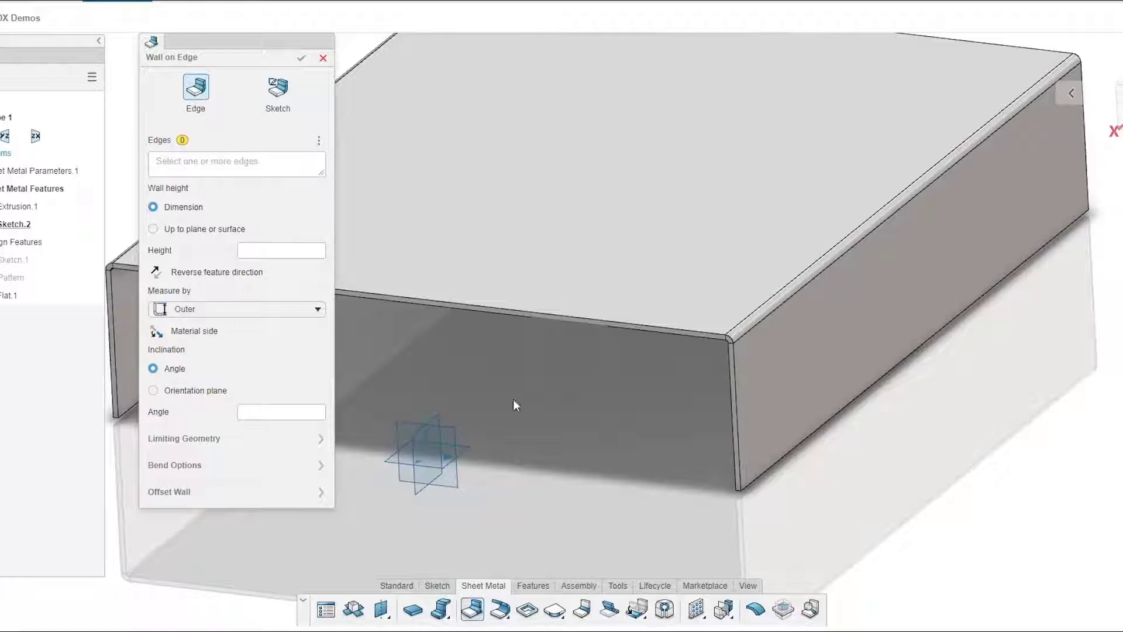
left_click(496, 318)
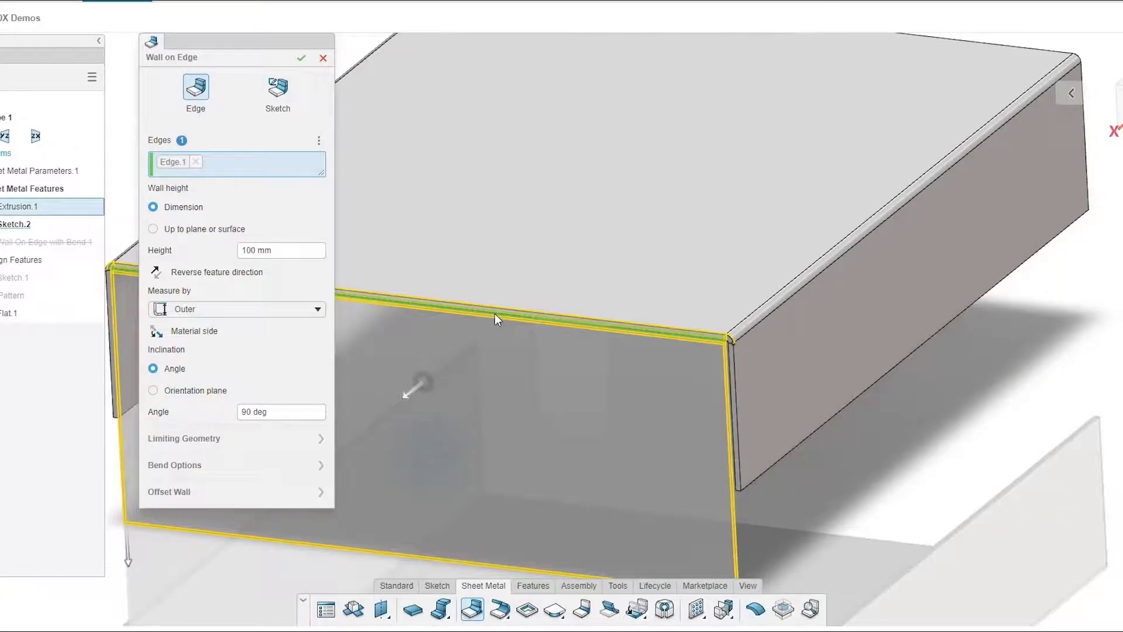
left_click(278, 87)
left_click(582, 377)
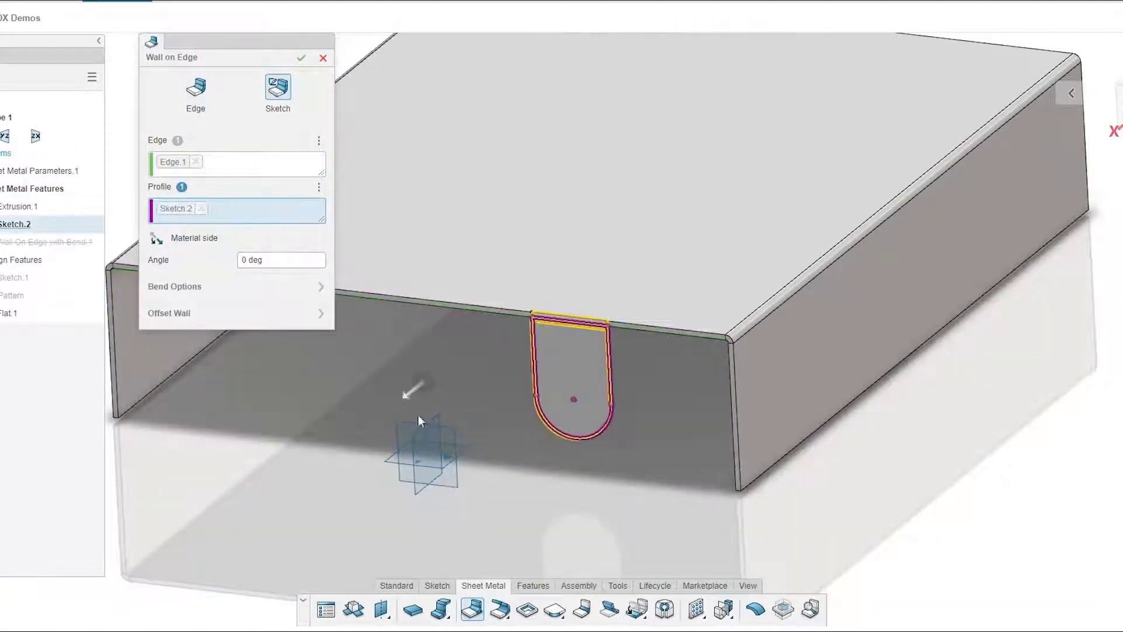
left_click(156, 238)
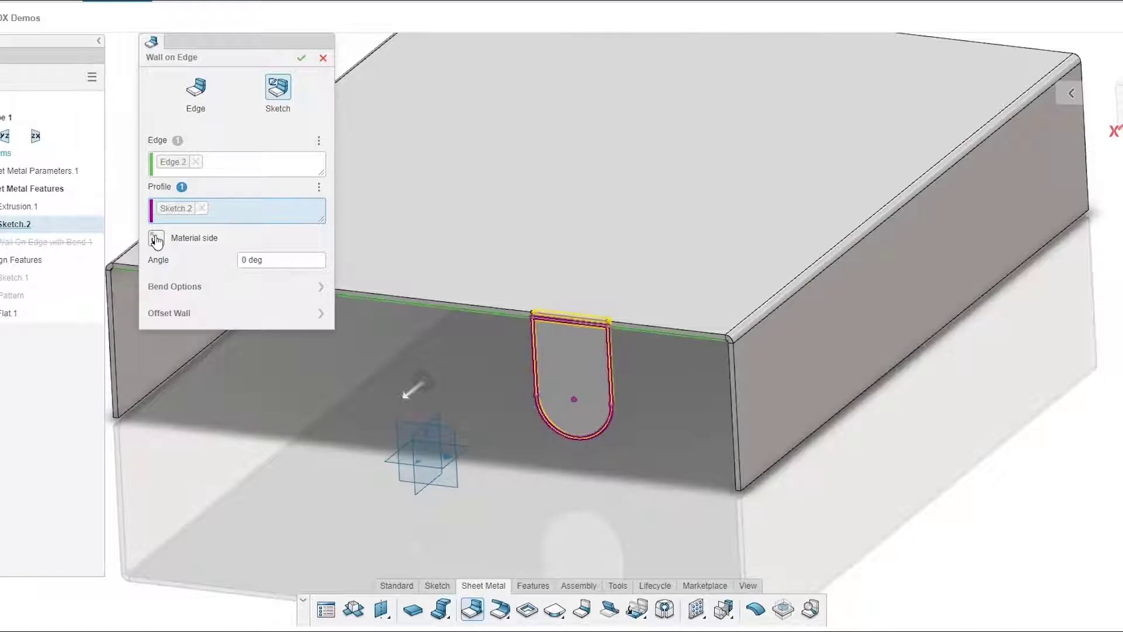
left_click(224, 294)
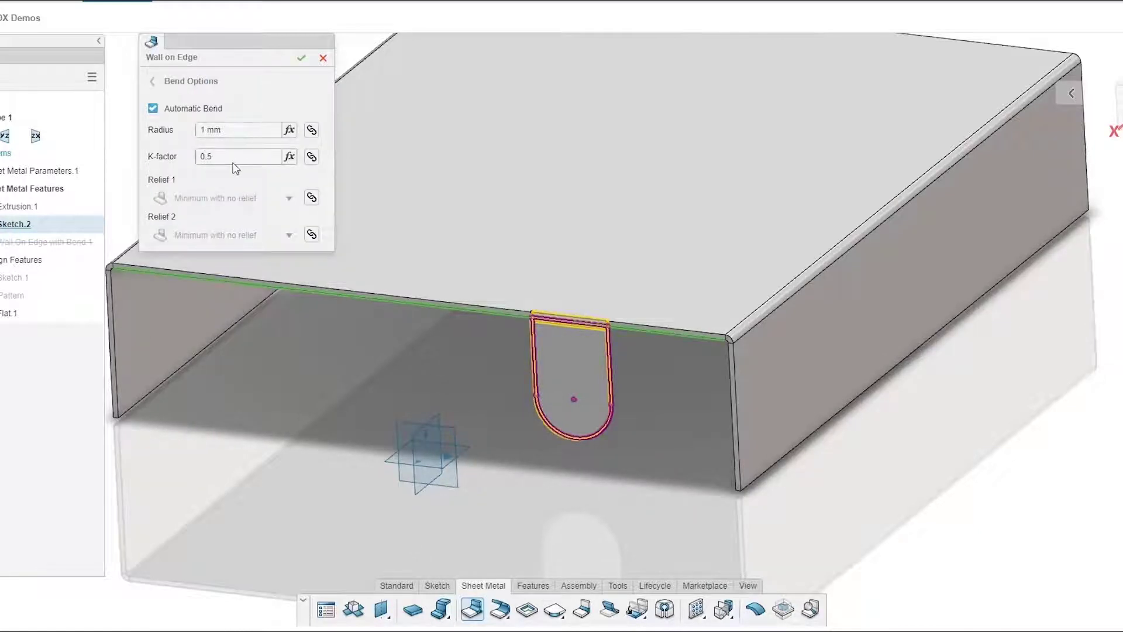
left_click(153, 81)
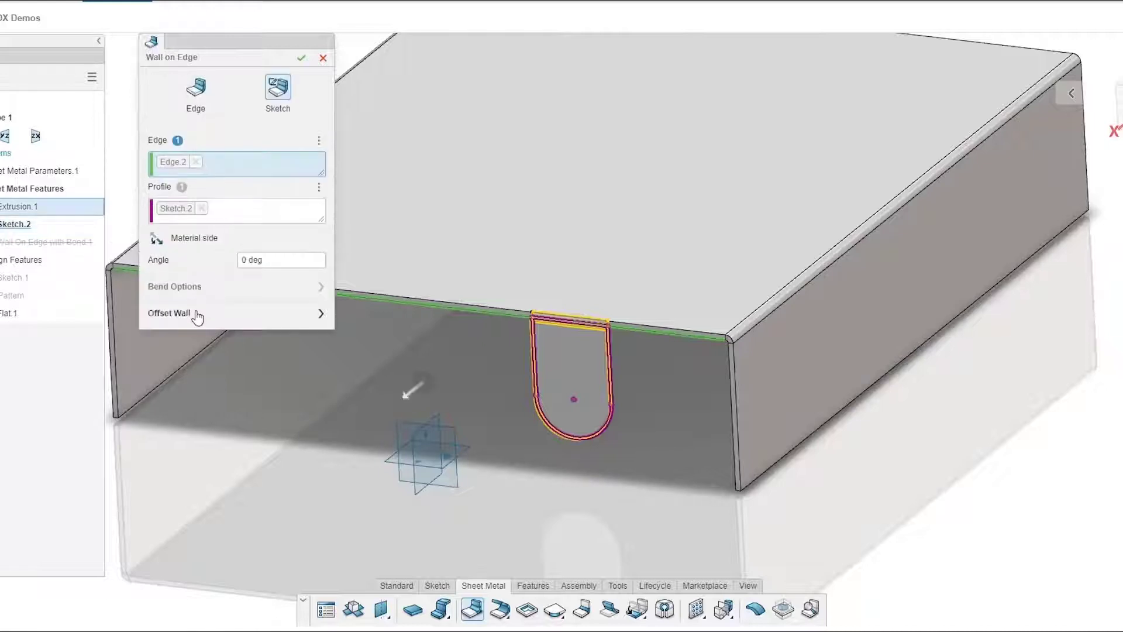
Give the wall a 30 mm distance offset, flip it, and create the bent tab.
left_click(198, 315)
left_click(237, 123)
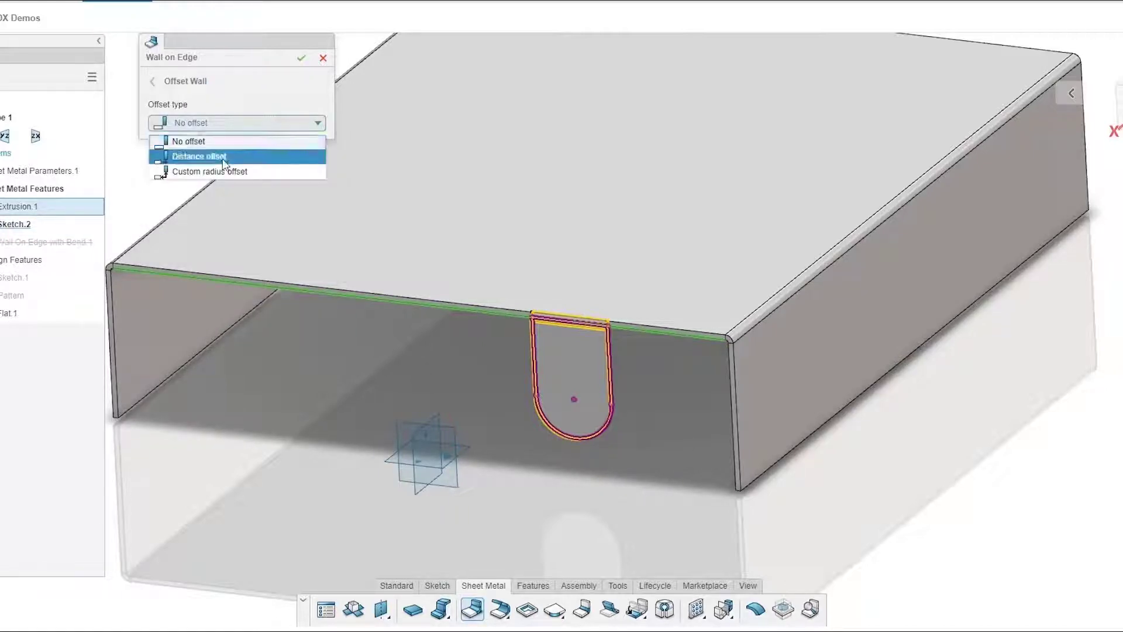
left_click(224, 157)
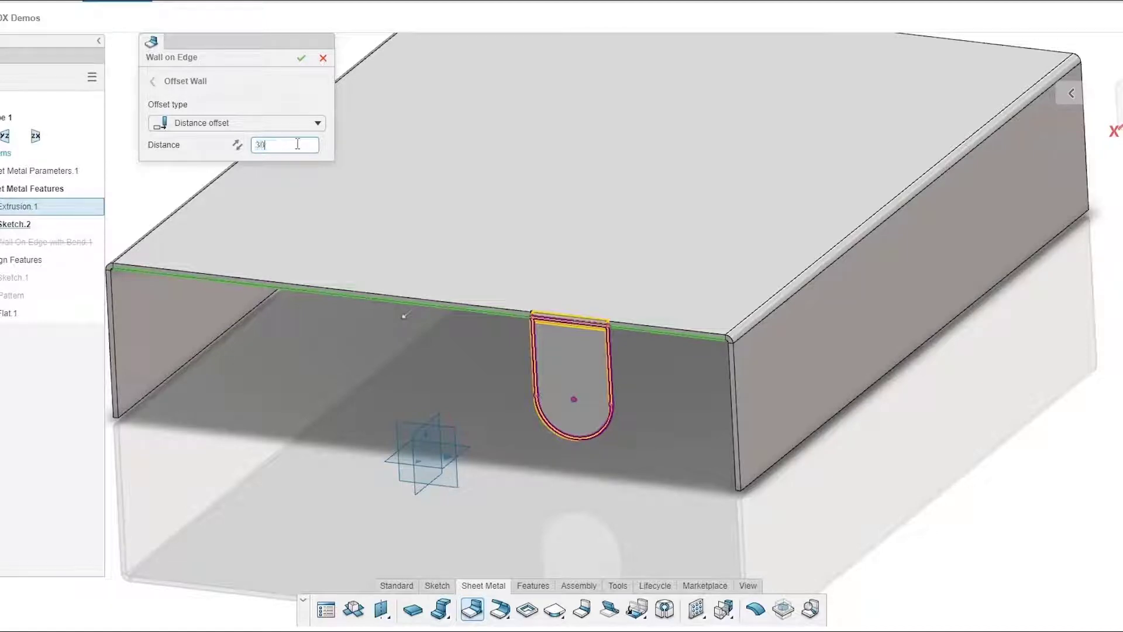
key("Return")
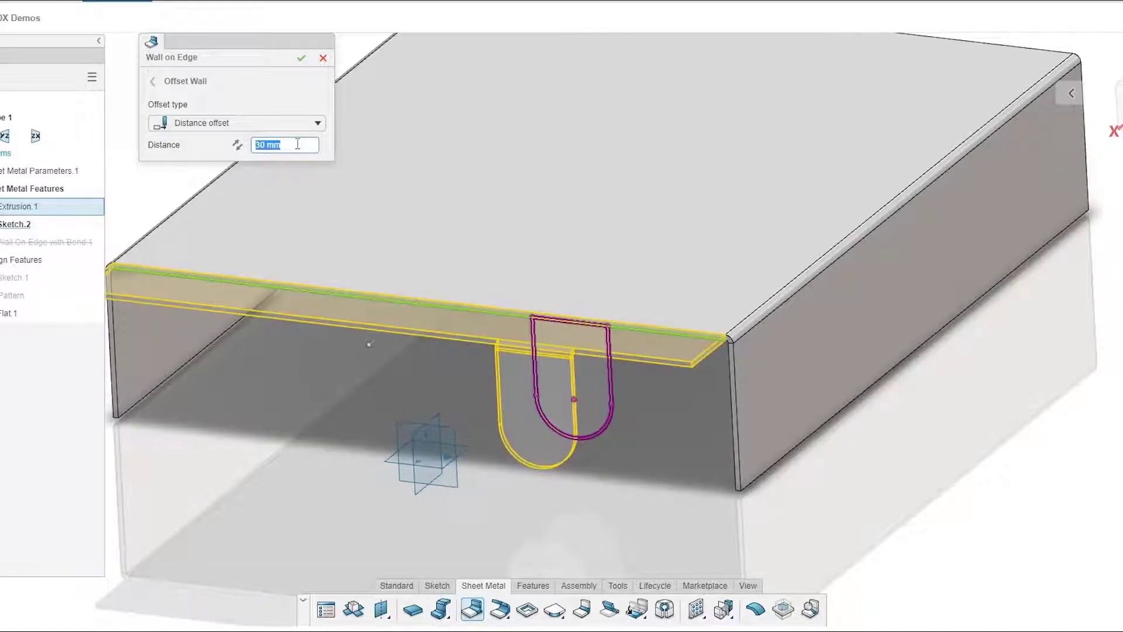
left_click(237, 147)
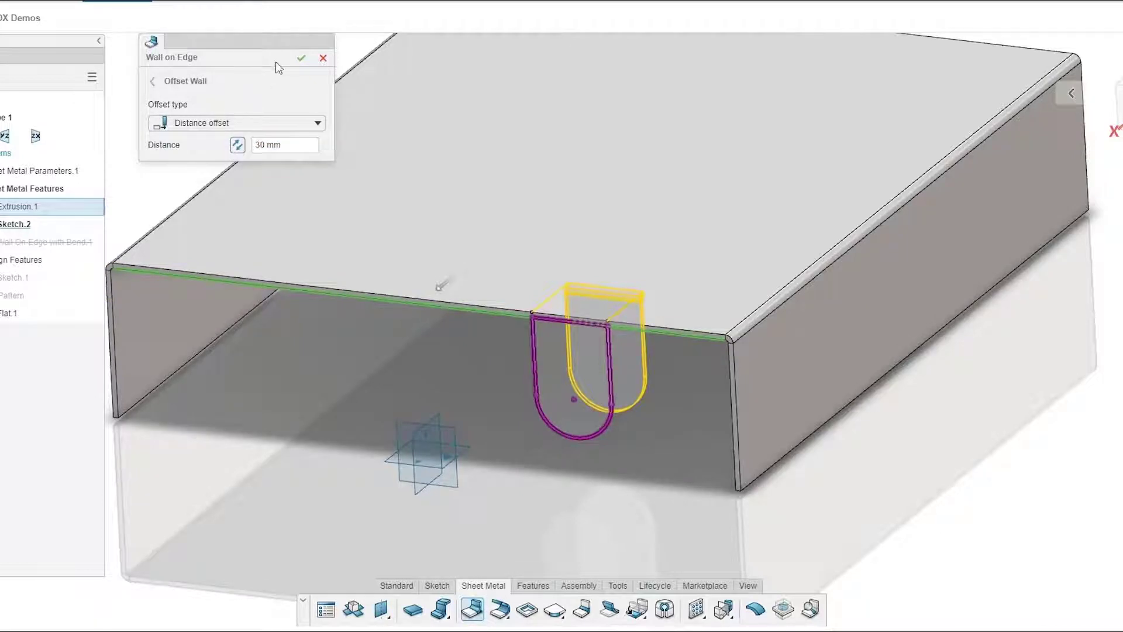
key("Return")
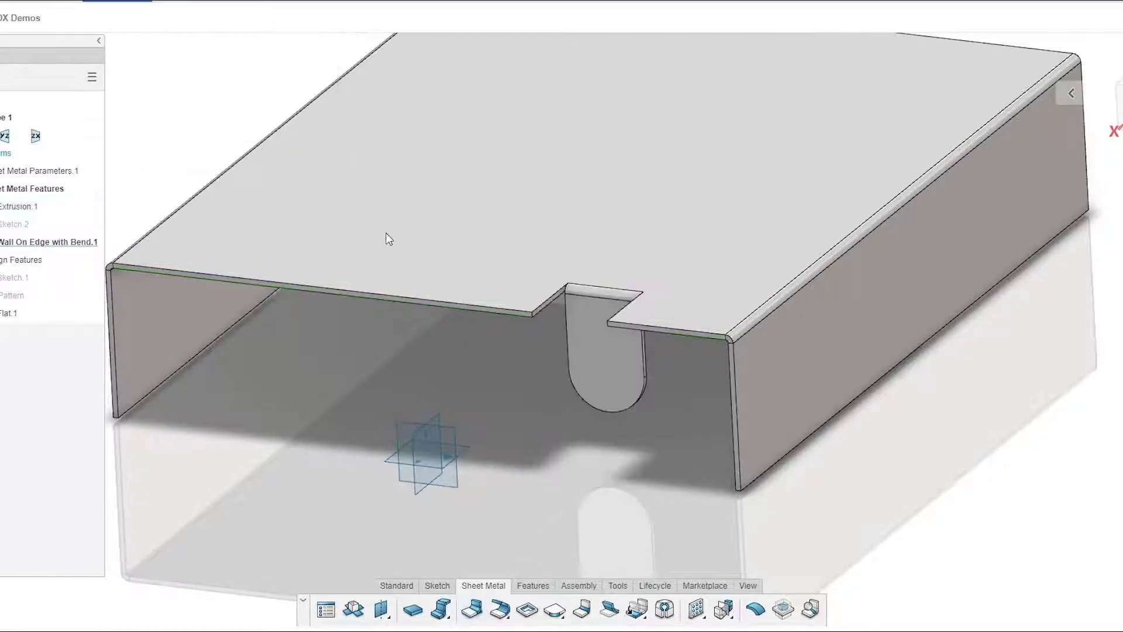
middle_click_drag(667, 380, 702, 414)
scroll(662, 349, "up", 2)
scroll(660, 342, "down", 2)
middle_click_drag(677, 351, 651, 365)
scroll(637, 459, "down", 2)
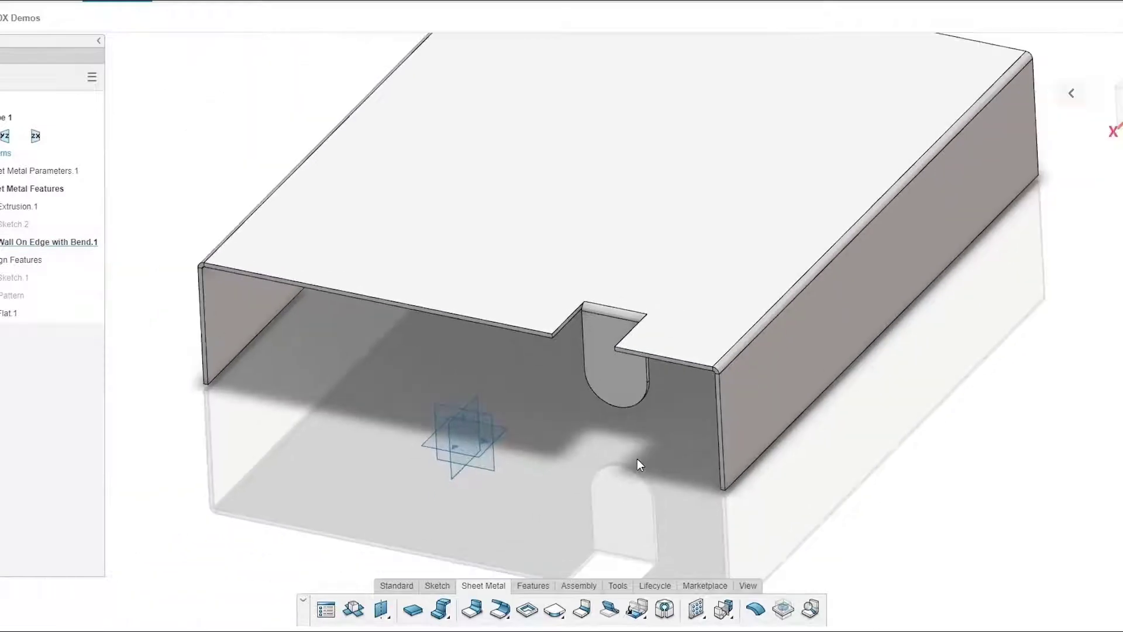
scroll(667, 427, "down", 2)
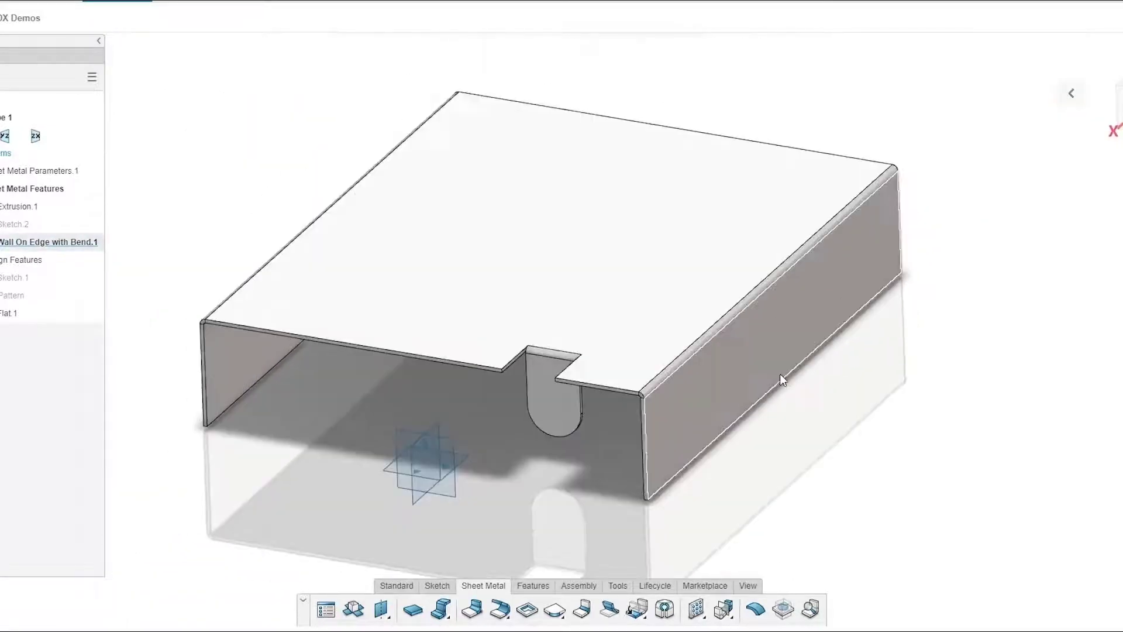
middle_click_drag(780, 373, 702, 374)
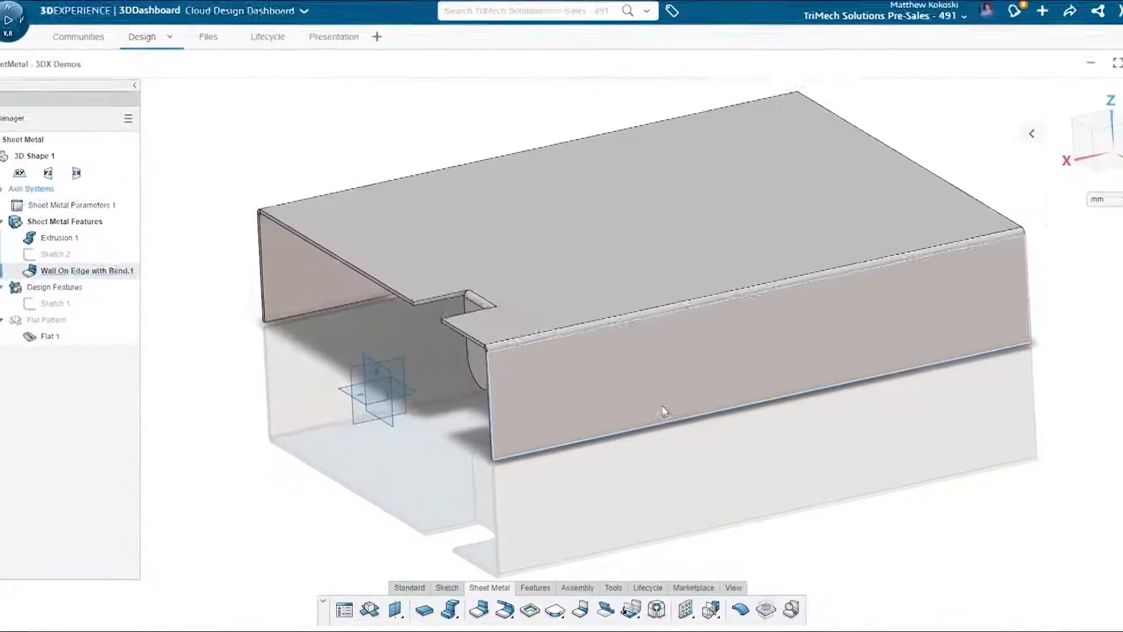
Start a sketch on the long front face and load the Saved Sketches component.
left_click(674, 350)
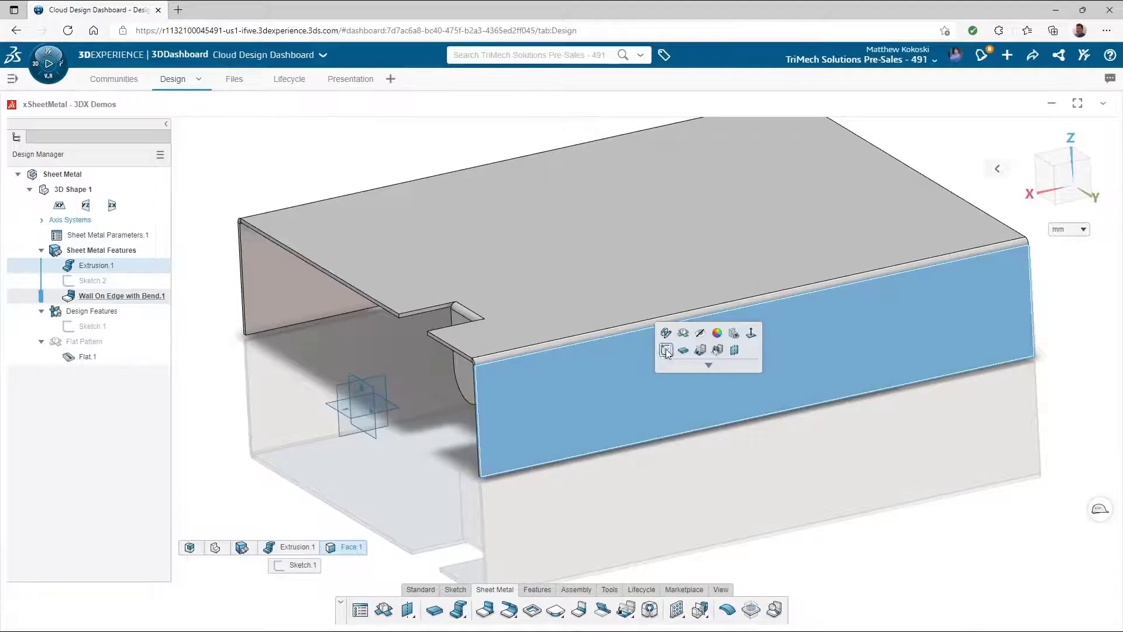
left_click(665, 349)
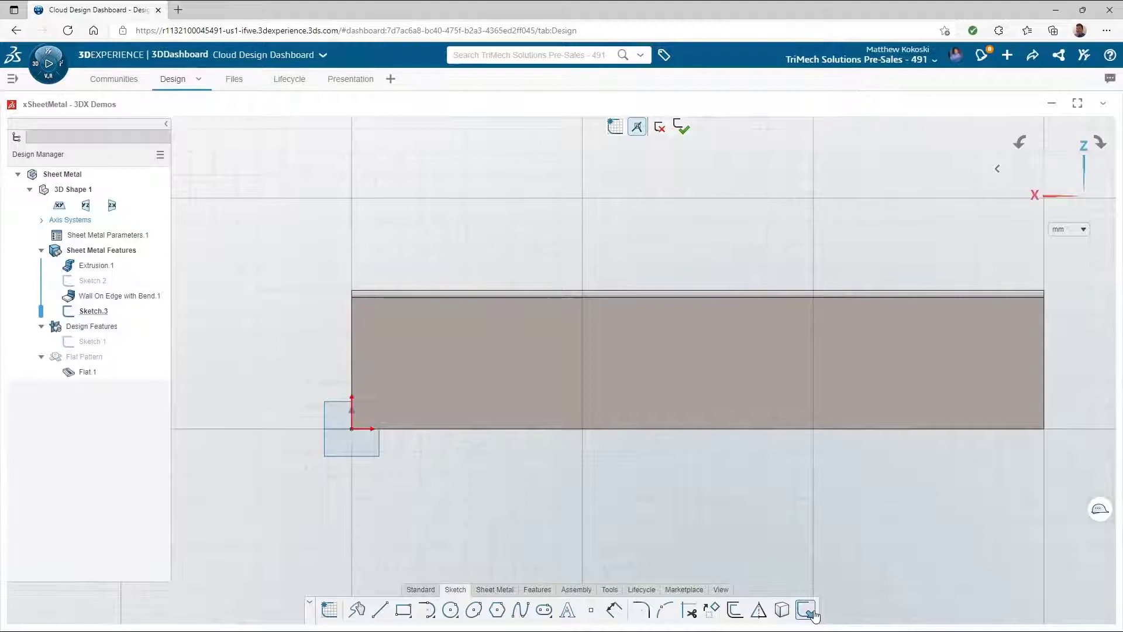
left_click(344, 160)
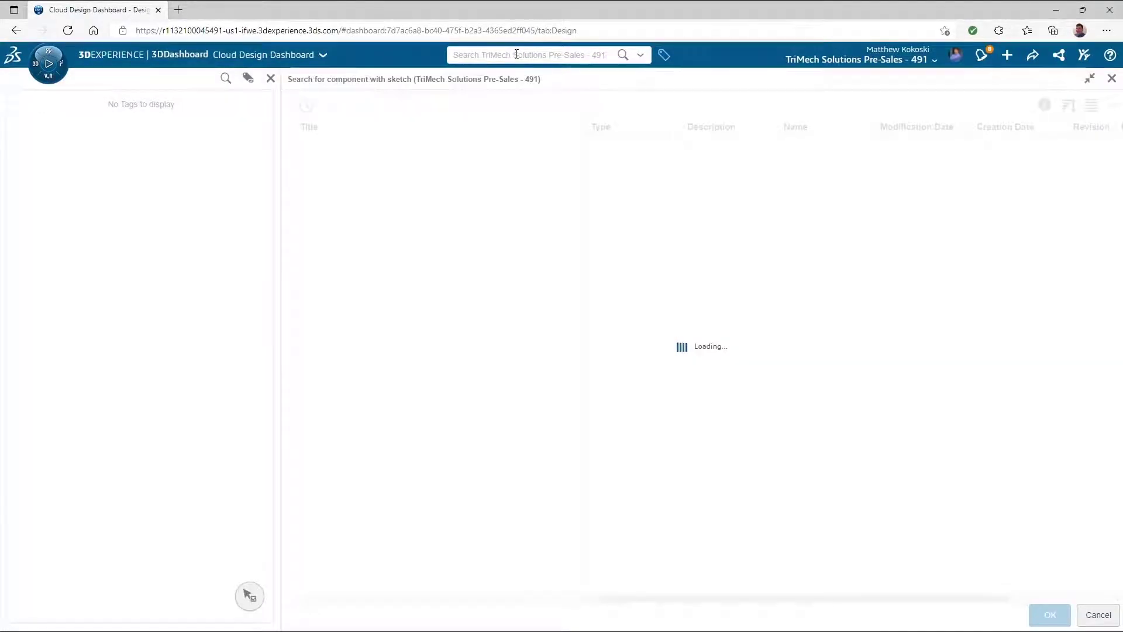
left_click(517, 53)
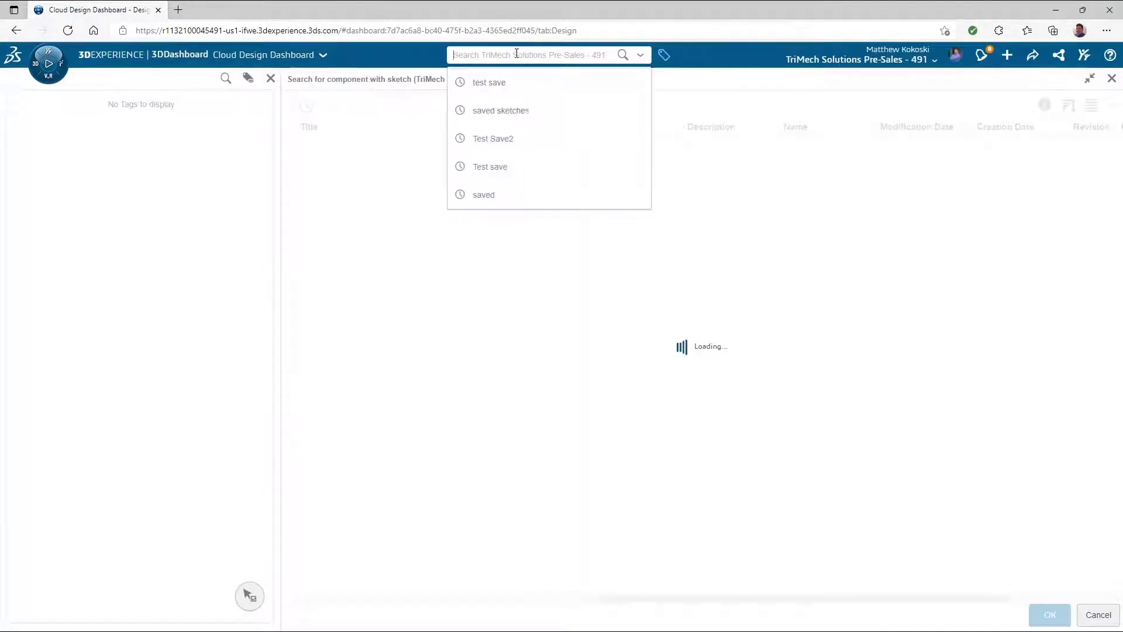
left_click(535, 120)
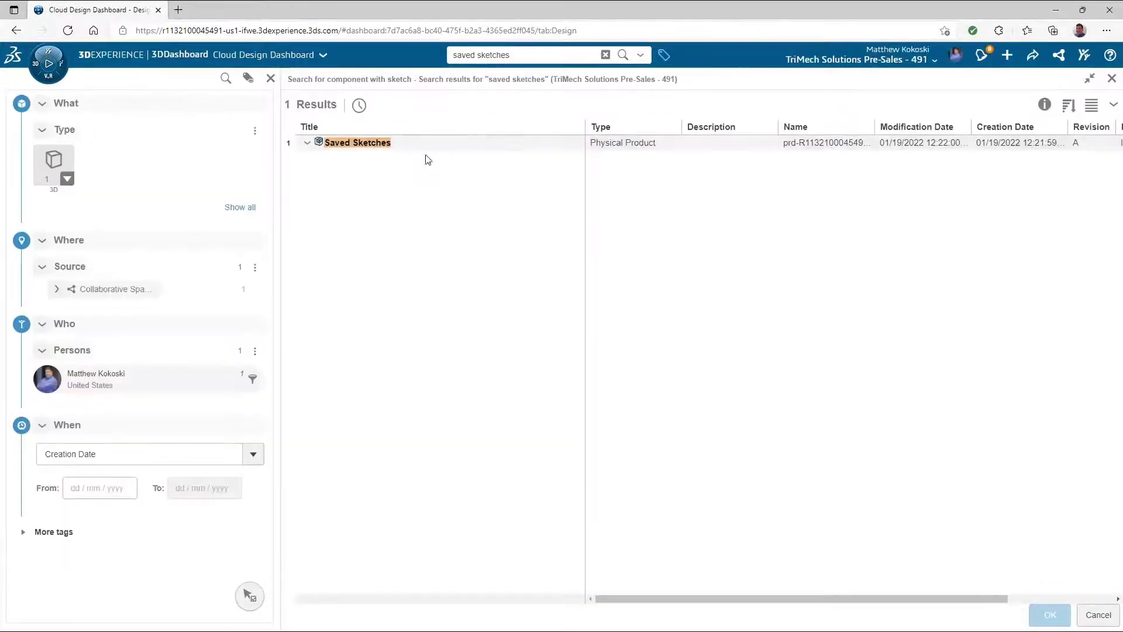
left_click(287, 144)
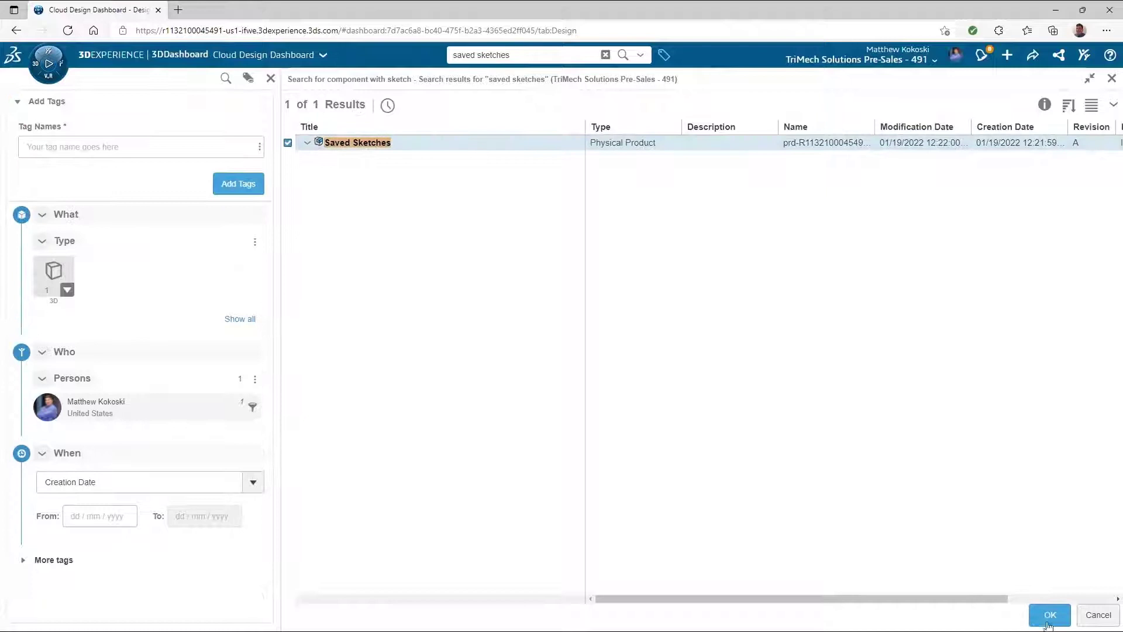
left_click(1050, 625)
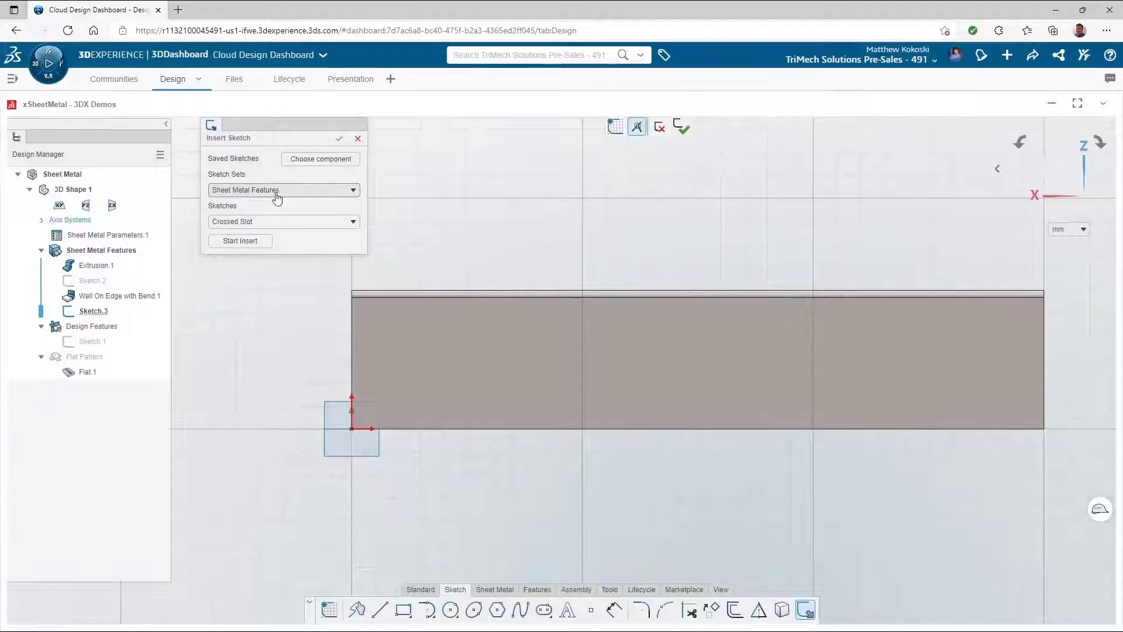
Insert the Tab Cutout saved sketch and place it on the front wall.
left_click(268, 222)
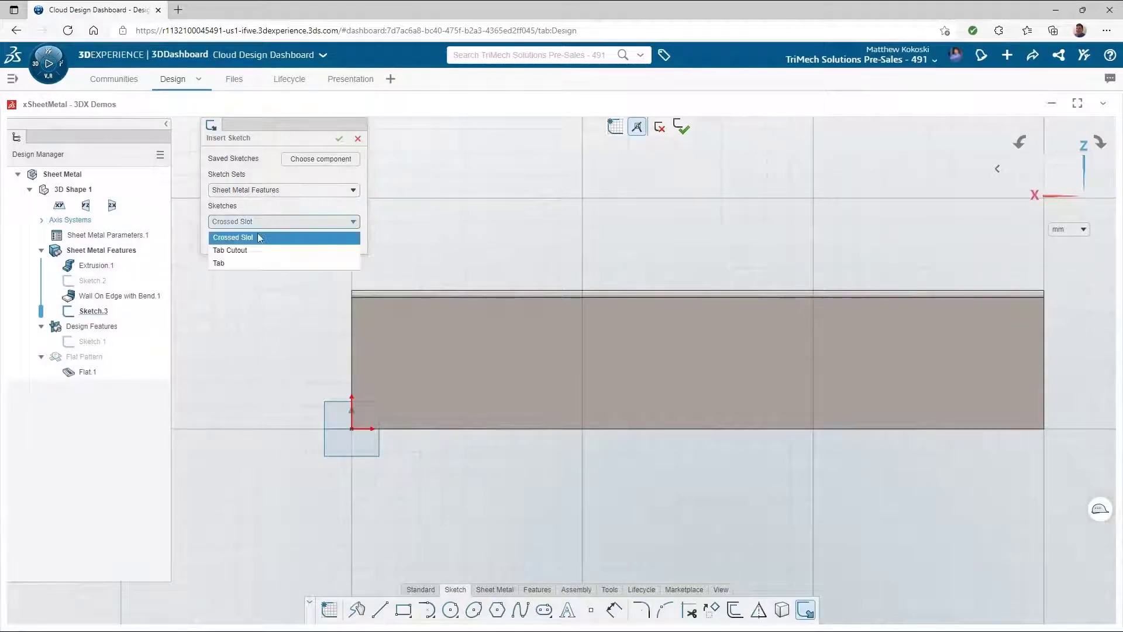
left_click(251, 250)
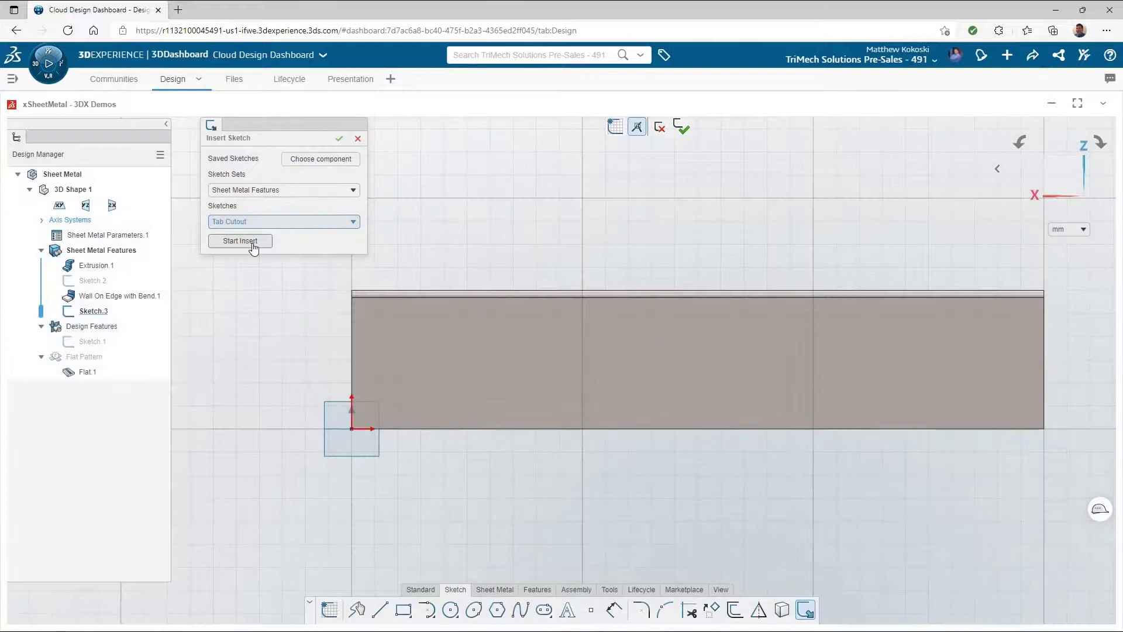
left_click(253, 246)
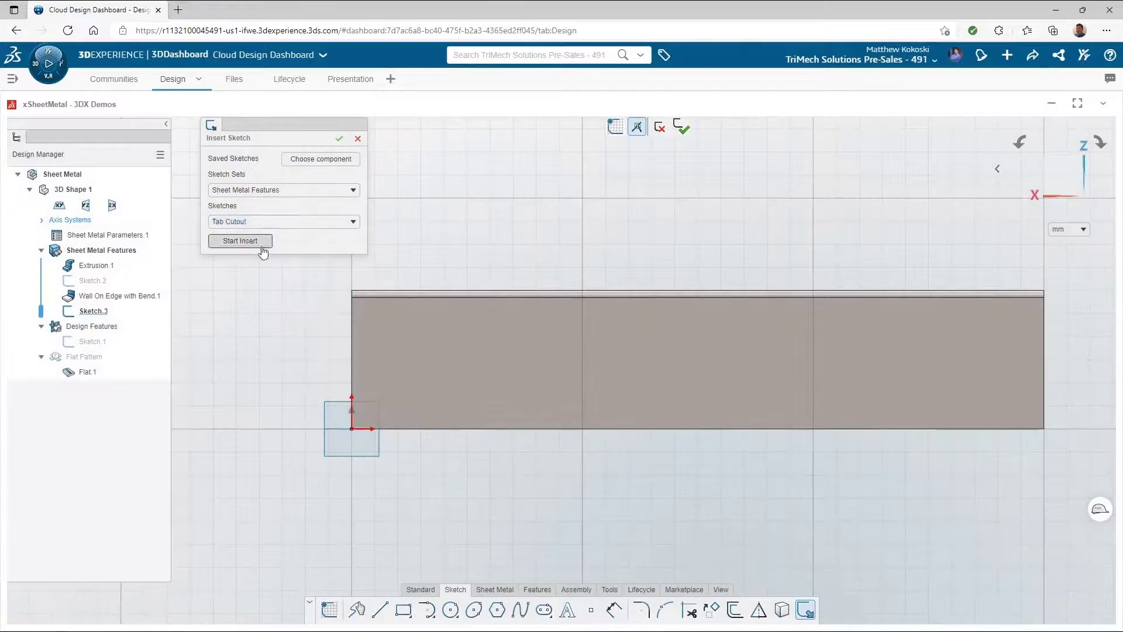
left_click(521, 395)
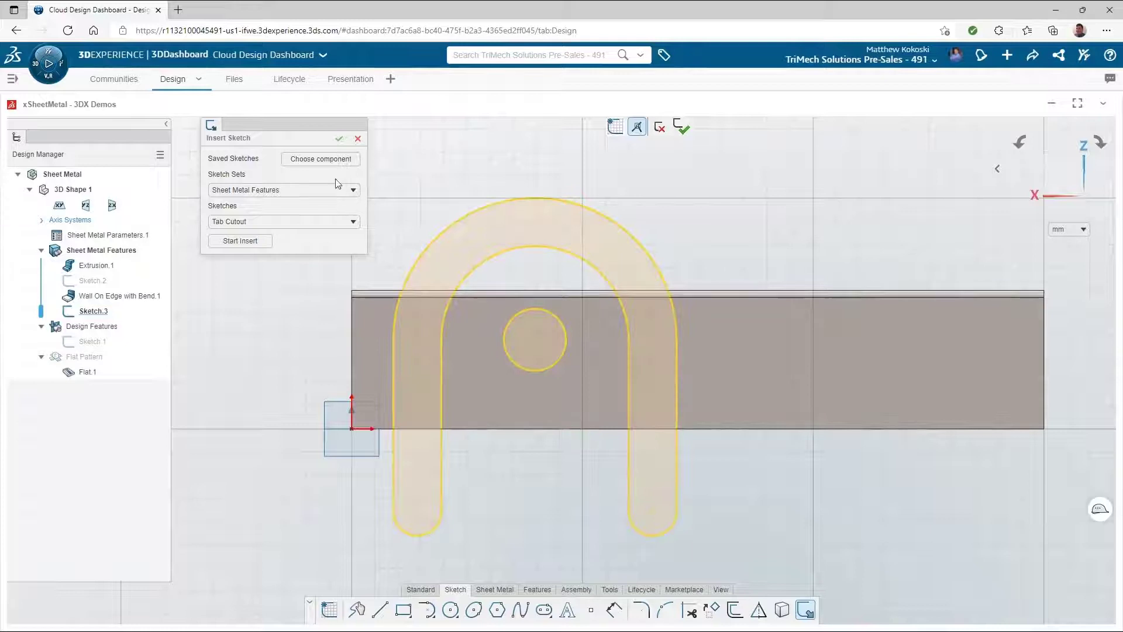
left_click(339, 138)
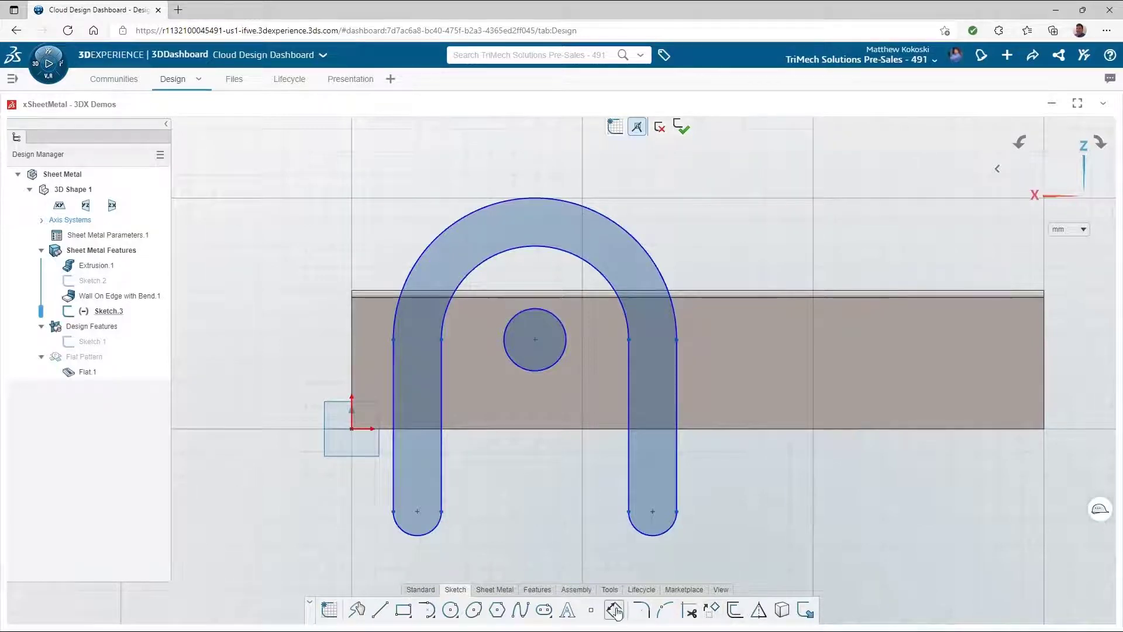
Set the leg-end arcs to R1, the top arc to R10 and the centre hole to Ø3.
left_click(672, 527)
left_click(742, 555)
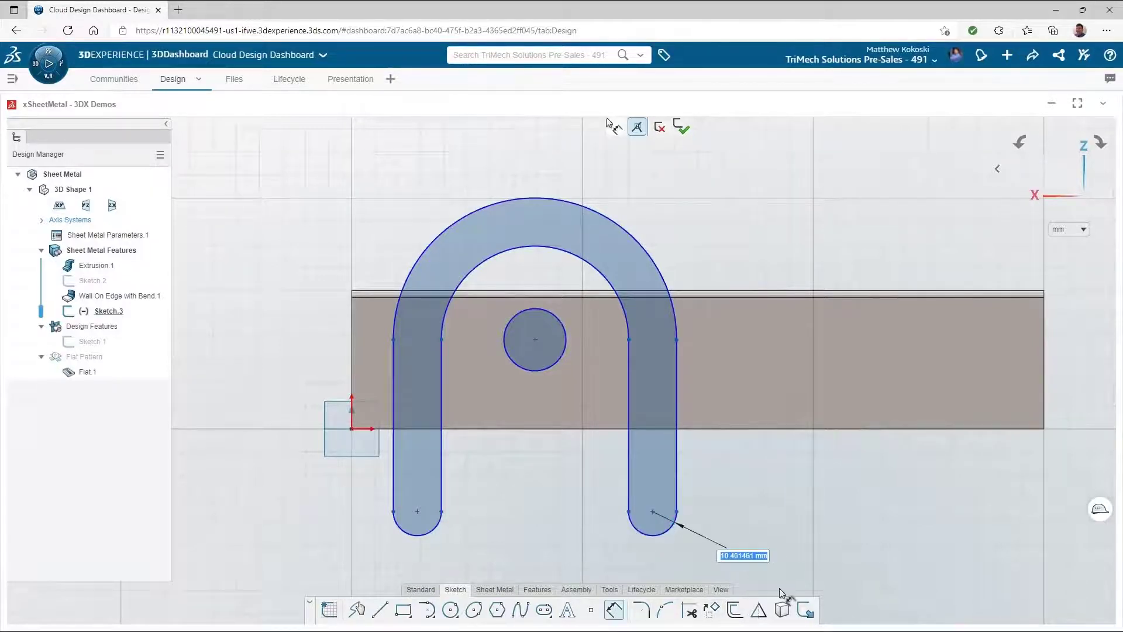
type("1")
key("Return")
left_click(630, 270)
left_click(682, 206)
type("10")
key("Return")
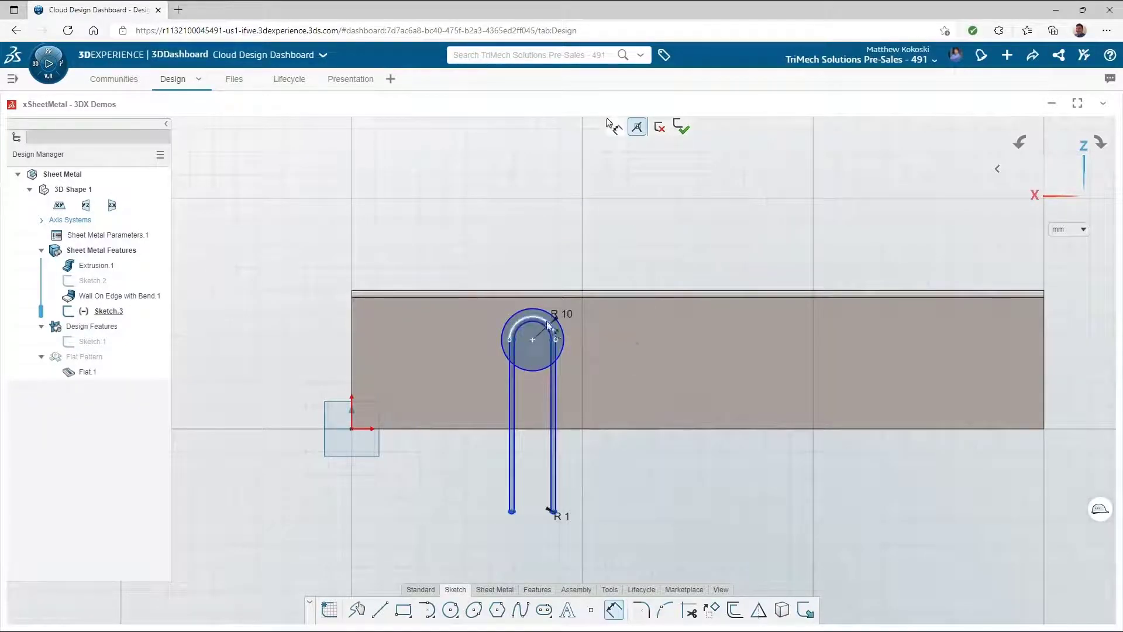
left_click(550, 326)
left_click(623, 255)
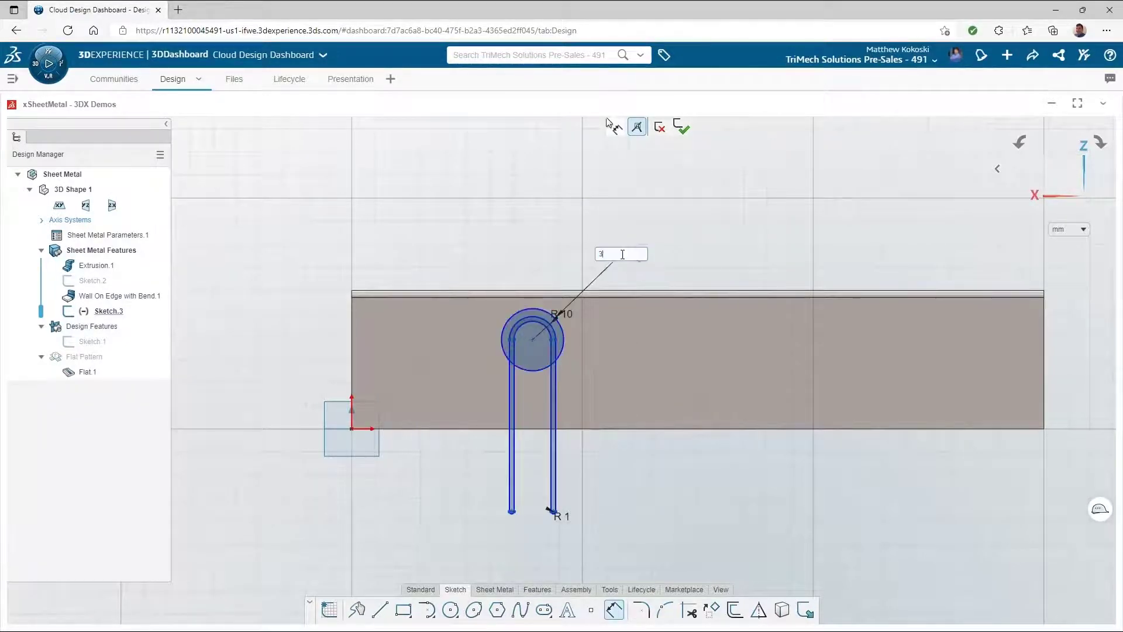
key("Return")
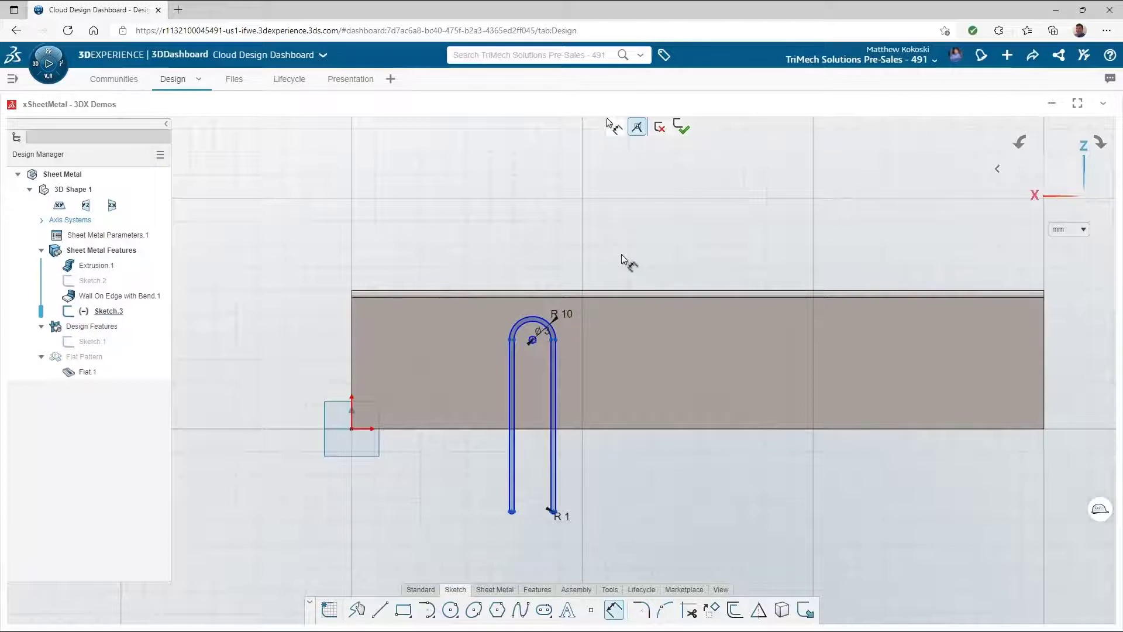
Dimension the legs to 20 mm and the hole centre 35 mm above the bottom edge.
left_click(557, 402)
left_click(620, 400)
type("20")
key("Return")
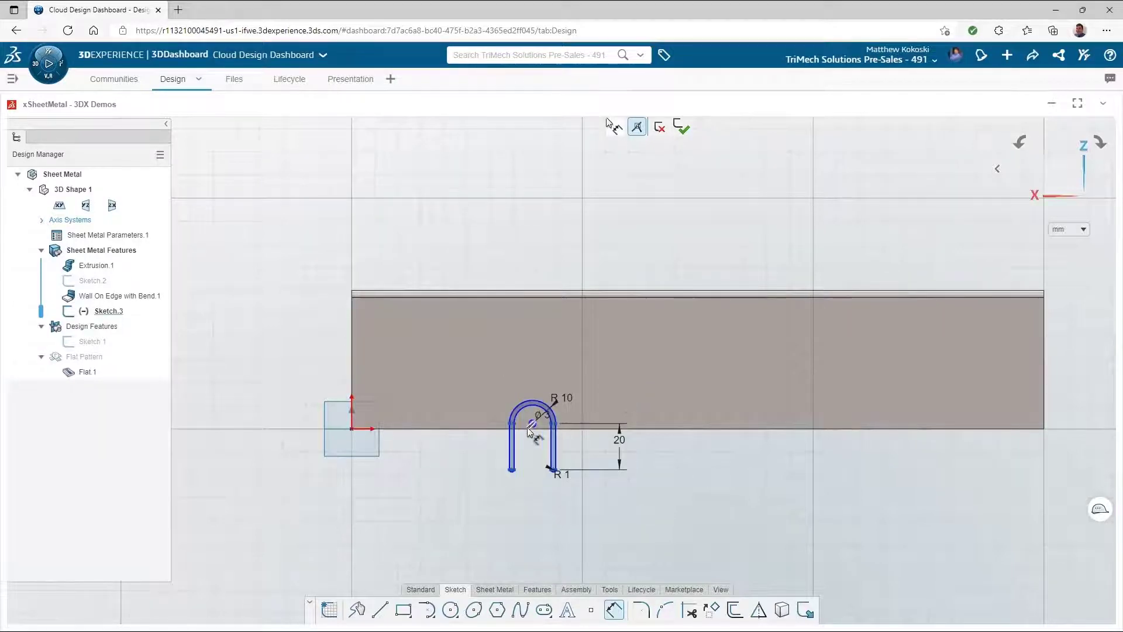
scroll(532, 426, "up", 5)
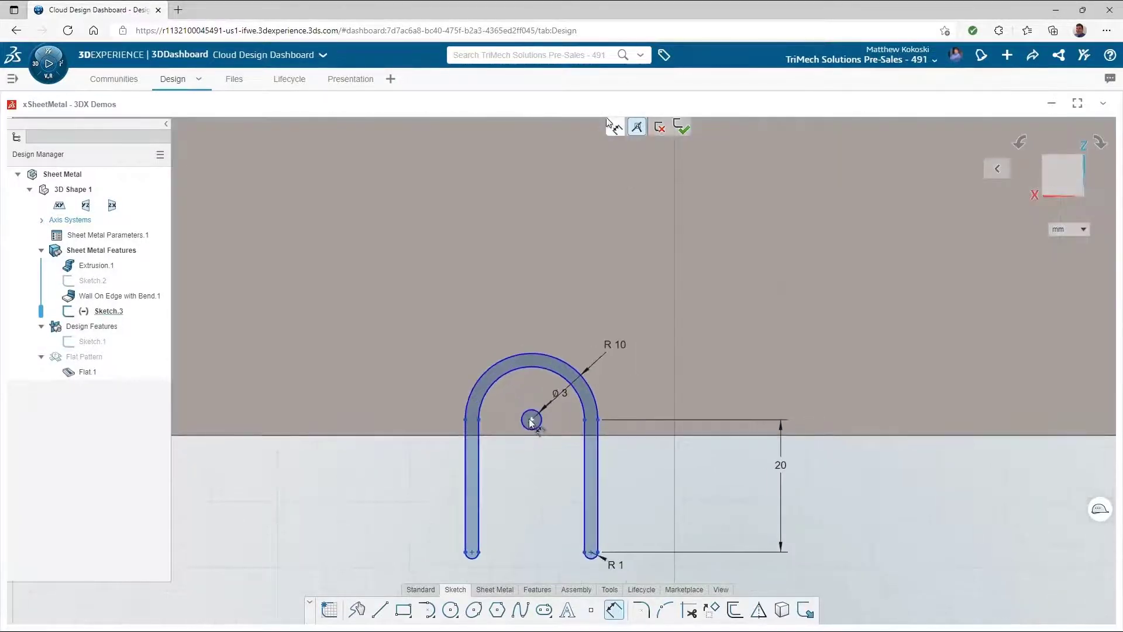
left_click(382, 436)
left_click(307, 346)
type("35")
key("Return")
Position the slot 75 mm horizontally from the origin and tidy the 35 dimension label.
scroll(310, 349, "down", 5)
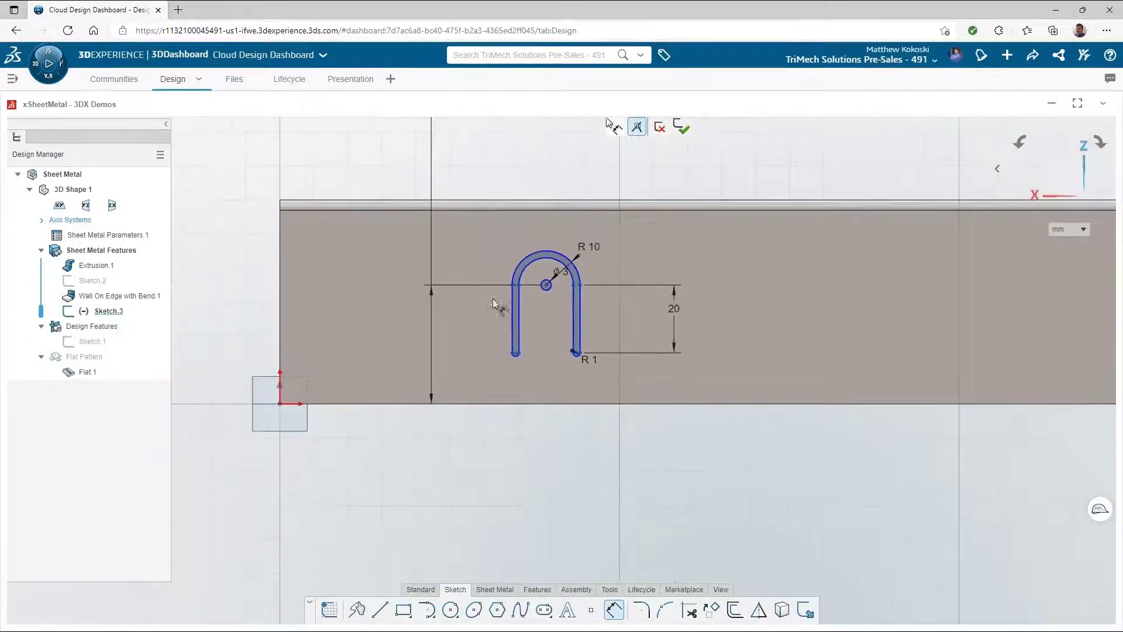
left_click(517, 329)
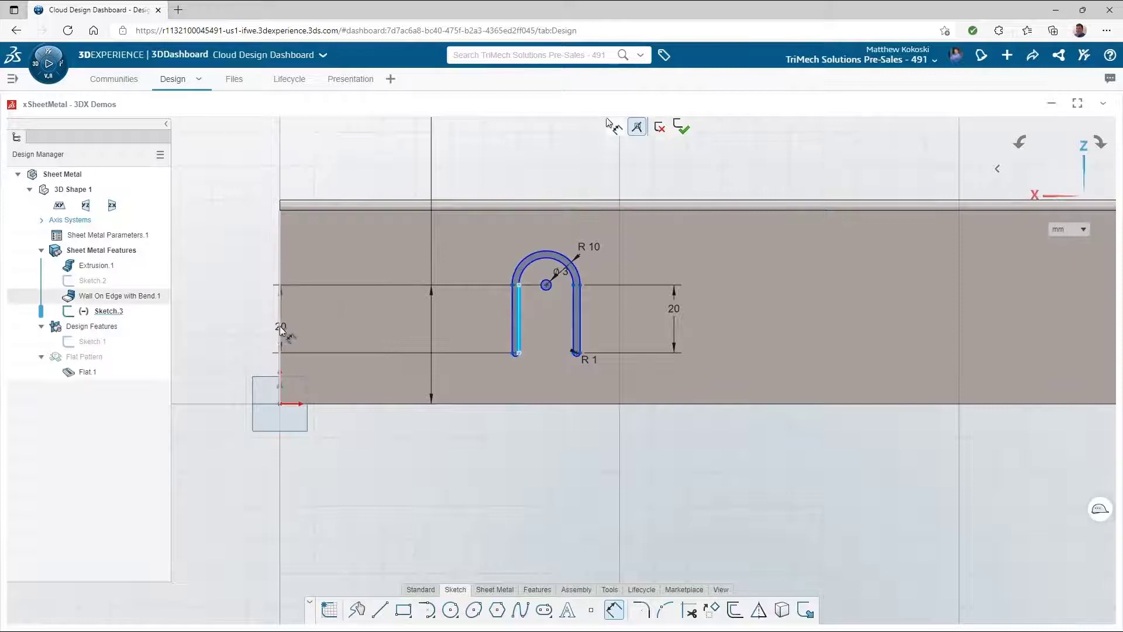
left_click(280, 328)
left_click(385, 448)
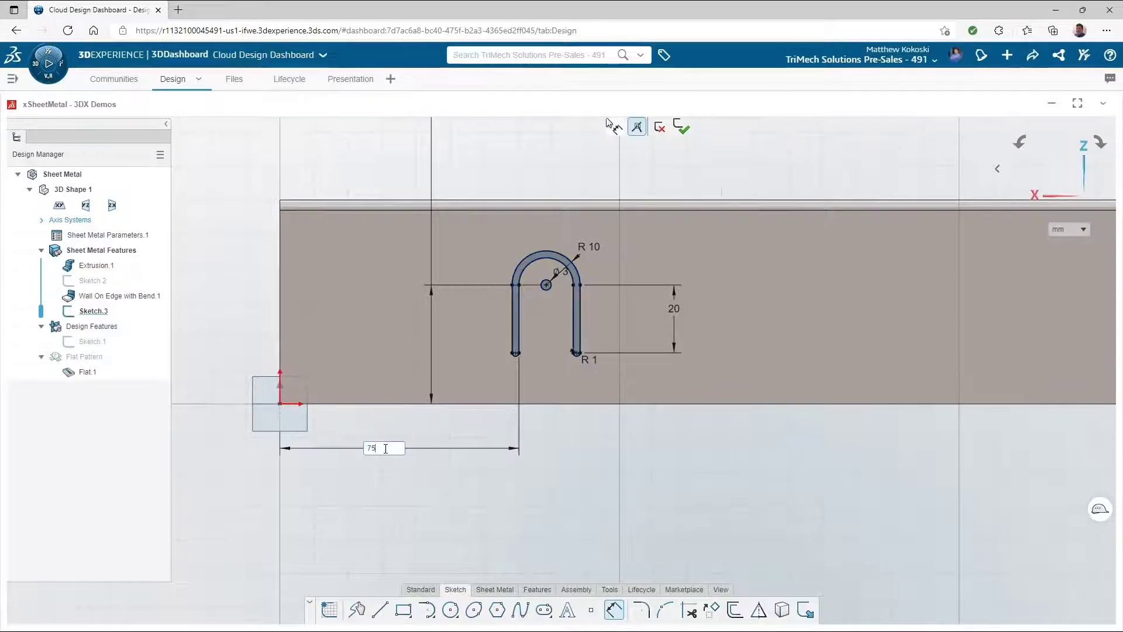
key("Return")
scroll(571, 214, "down", 5)
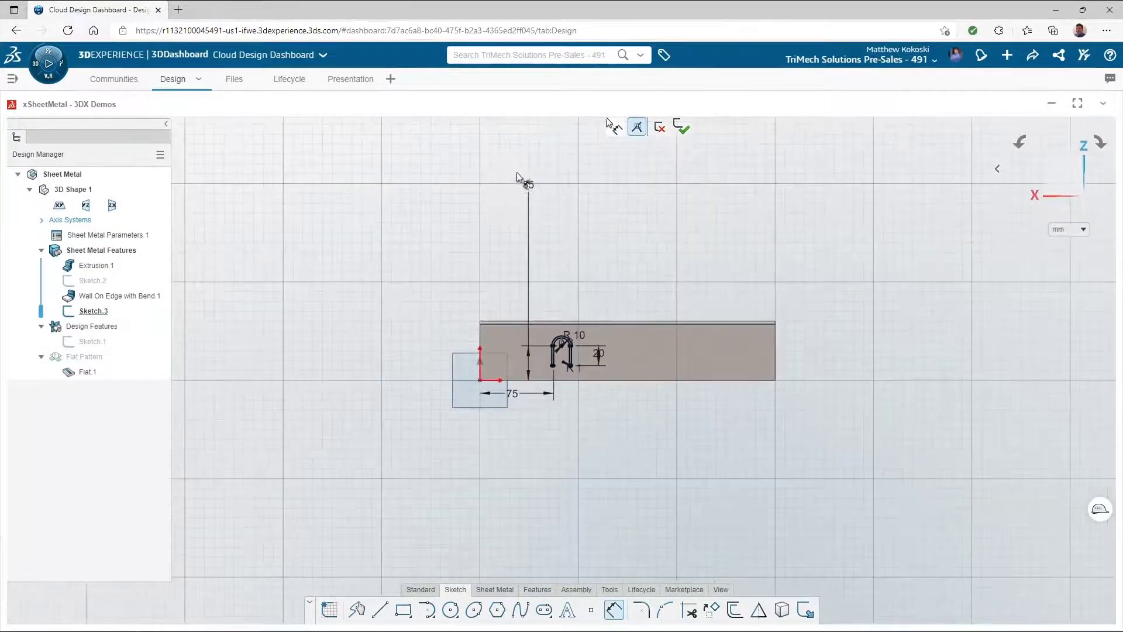
left_click_drag(525, 187, 530, 298)
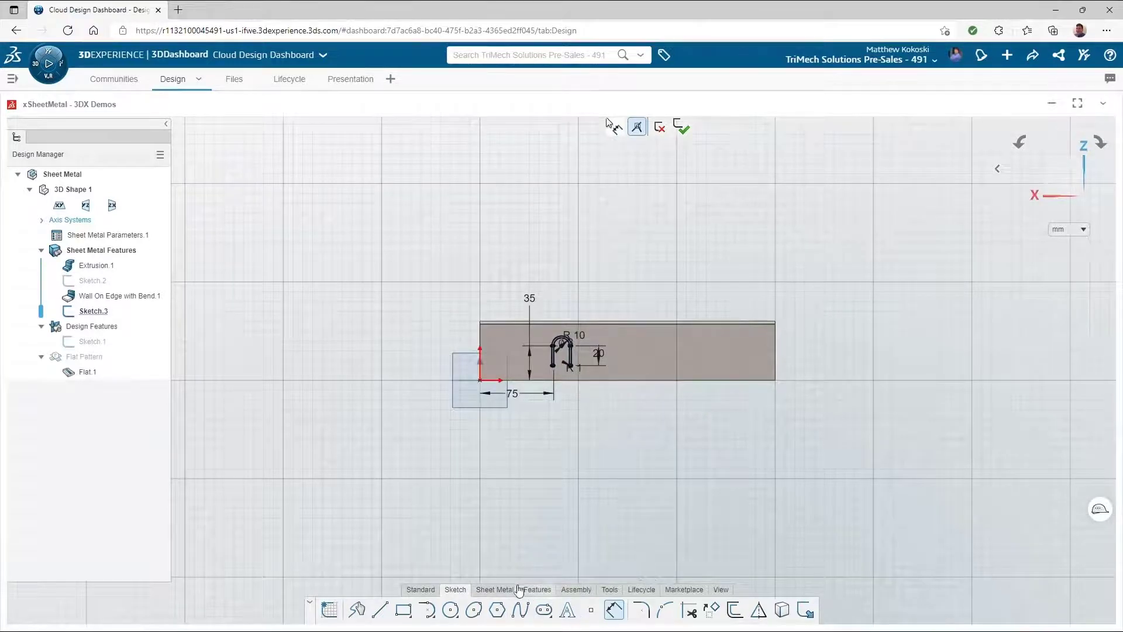
left_click(495, 590)
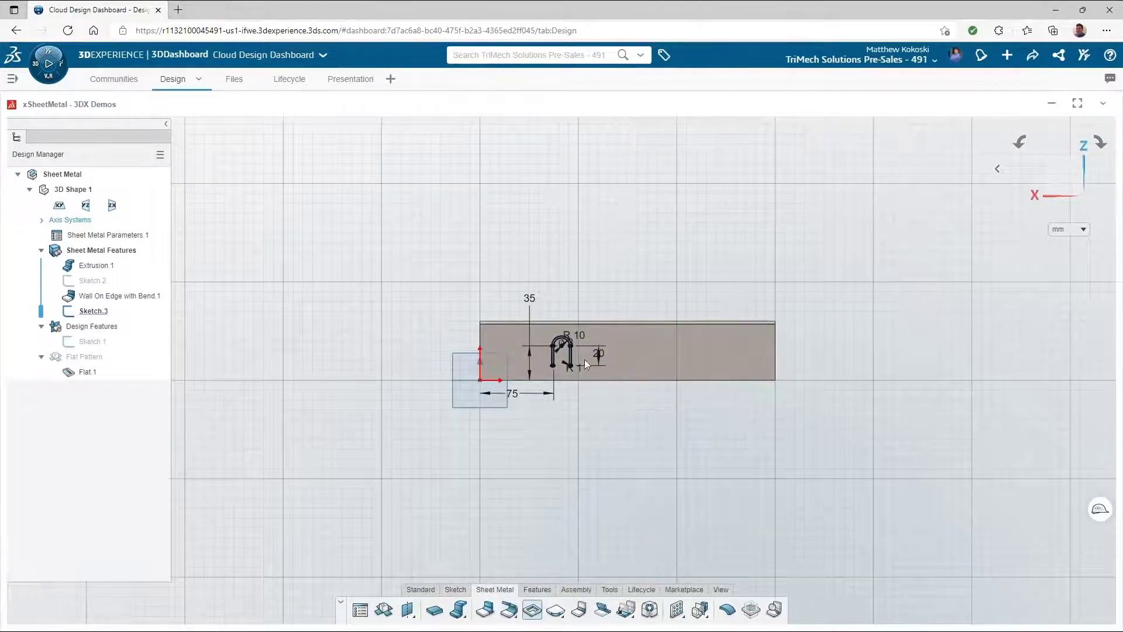
left_click(533, 611)
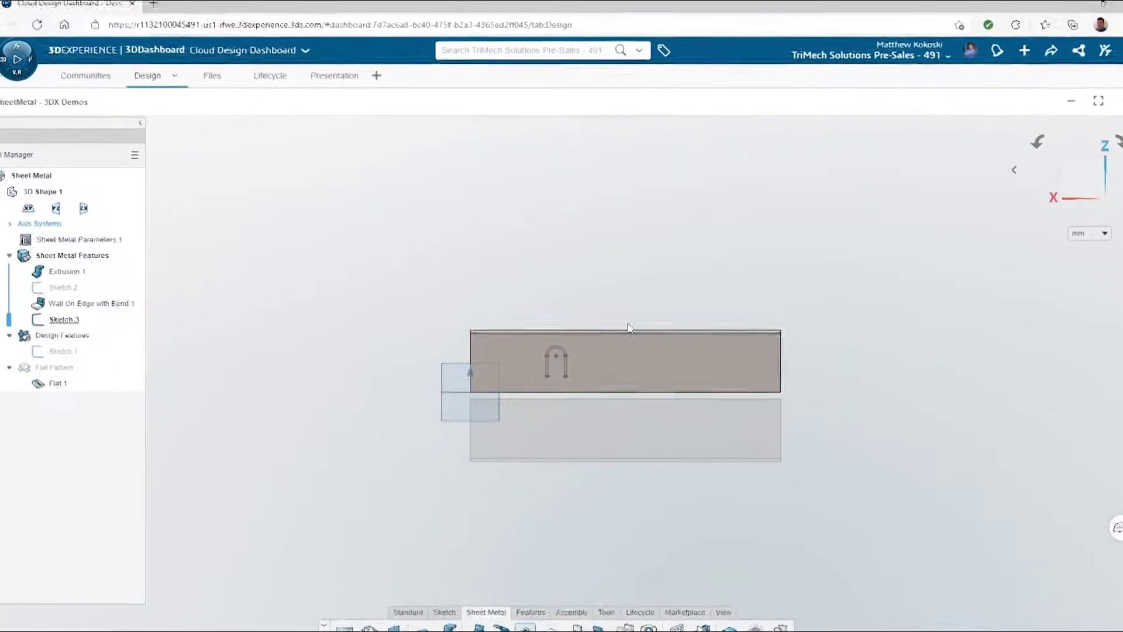
Cut the Sketch.3 U-shaped slot and round hole through the front wall, with depth linked to thickness.
middle_click_drag(617, 378, 591, 391)
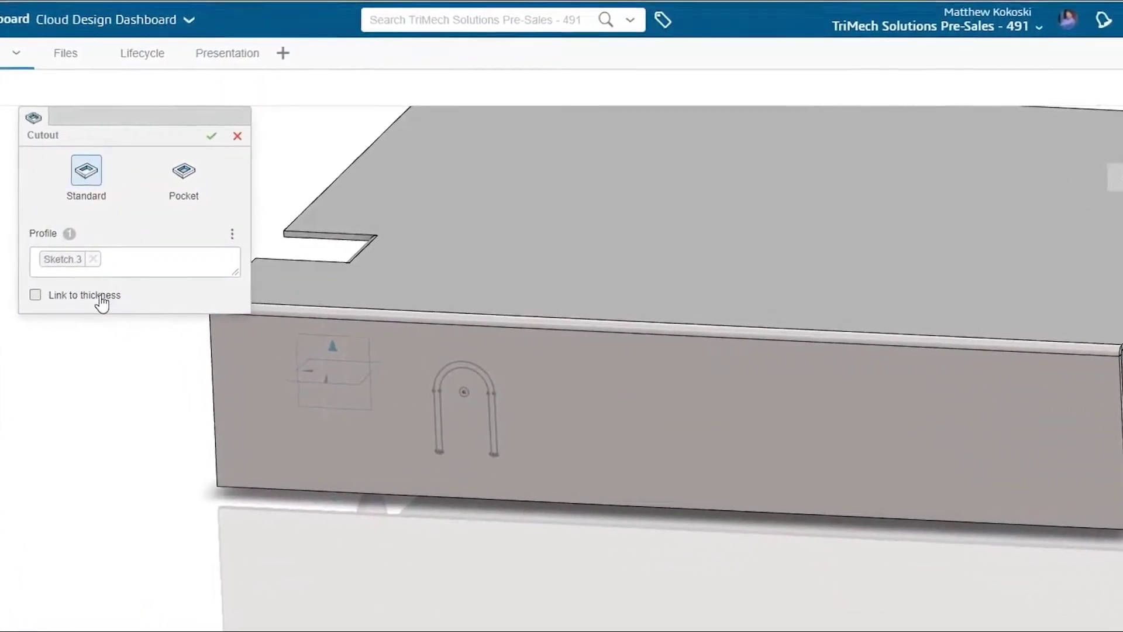
left_click(33, 296)
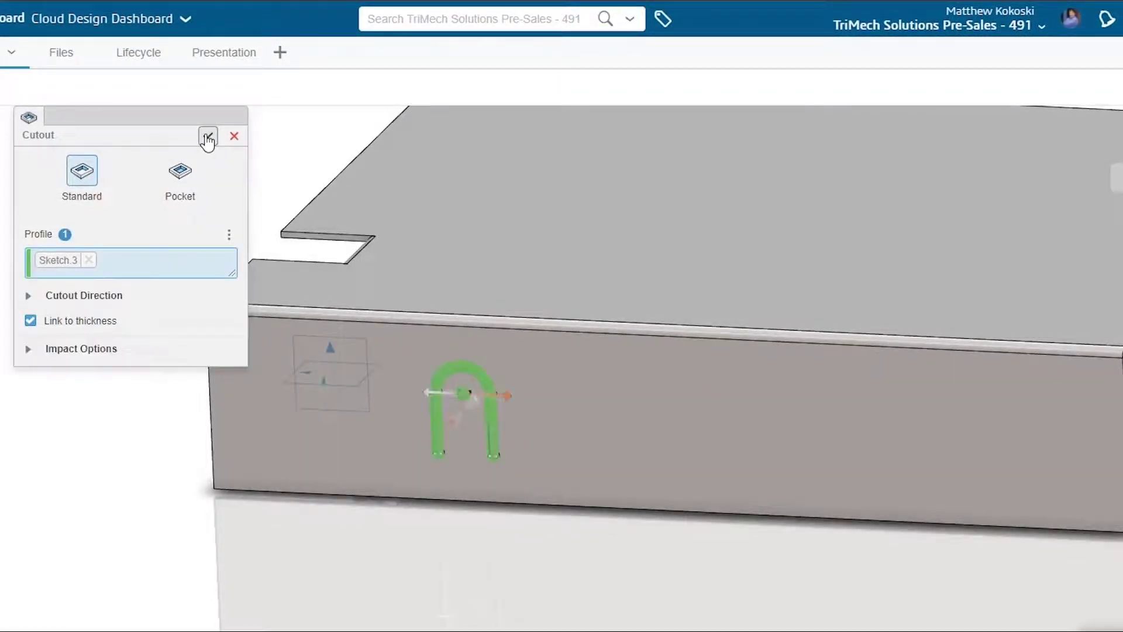
left_click(208, 137)
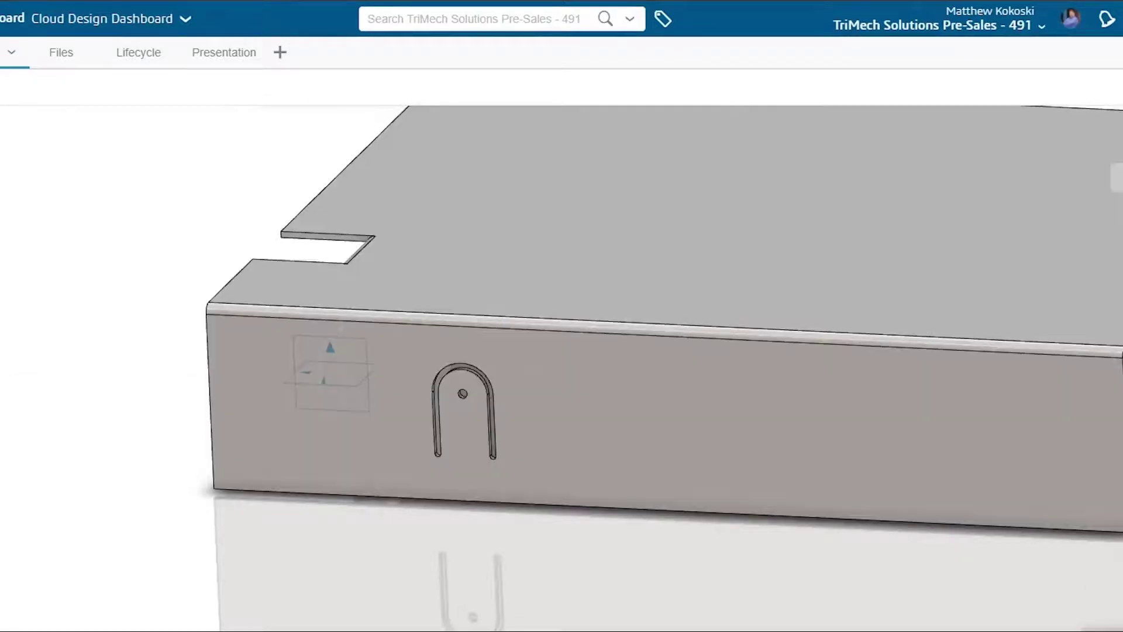
middle_click_drag(694, 521, 596, 384)
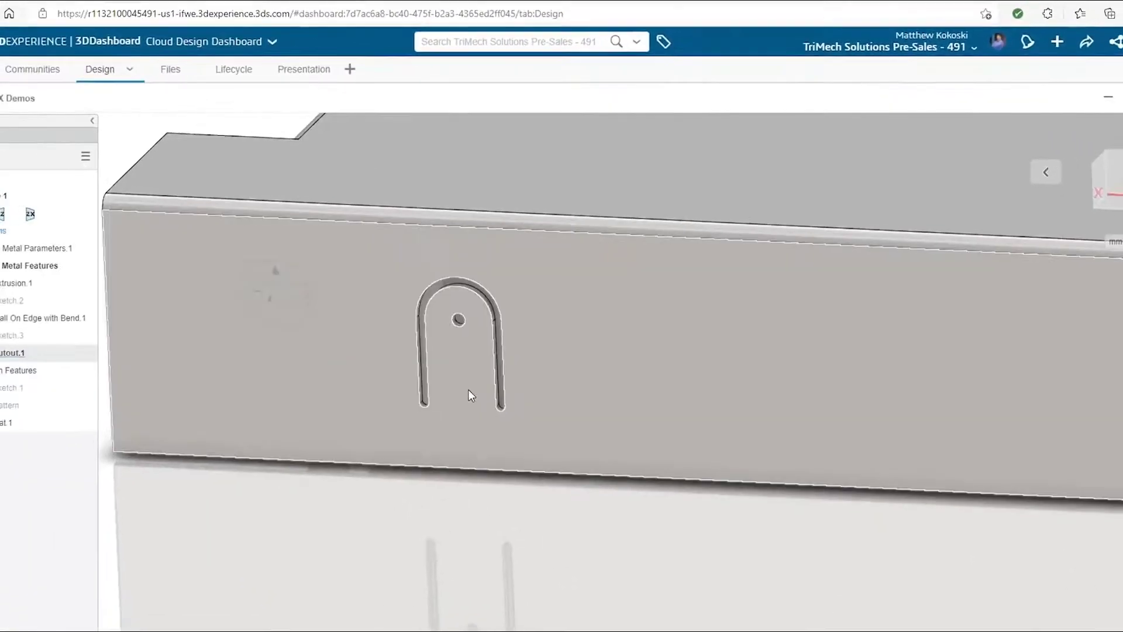
middle_click_drag(616, 320, 502, 353)
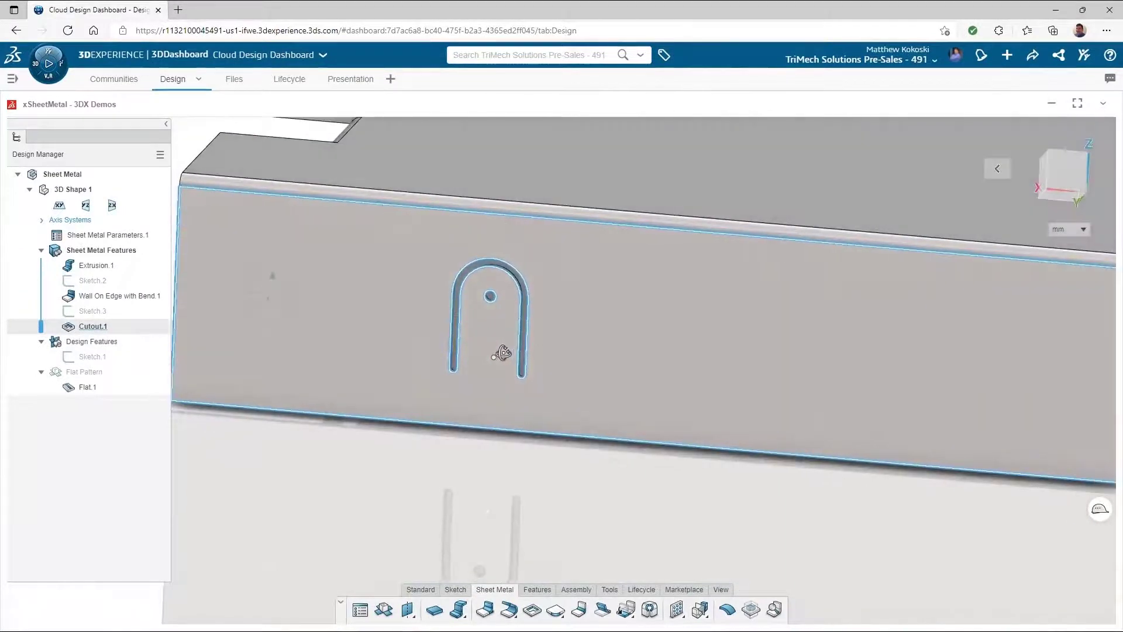
Sketch on the front wall a horizontal line spanning the slot's inner edges.
left_click(477, 342)
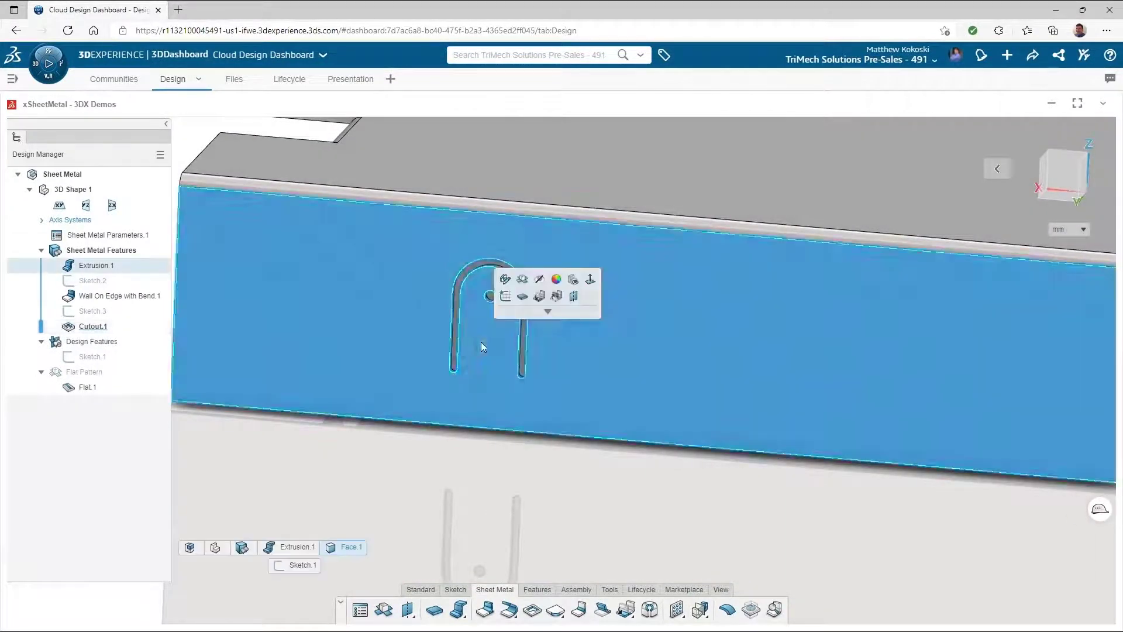
left_click(504, 297)
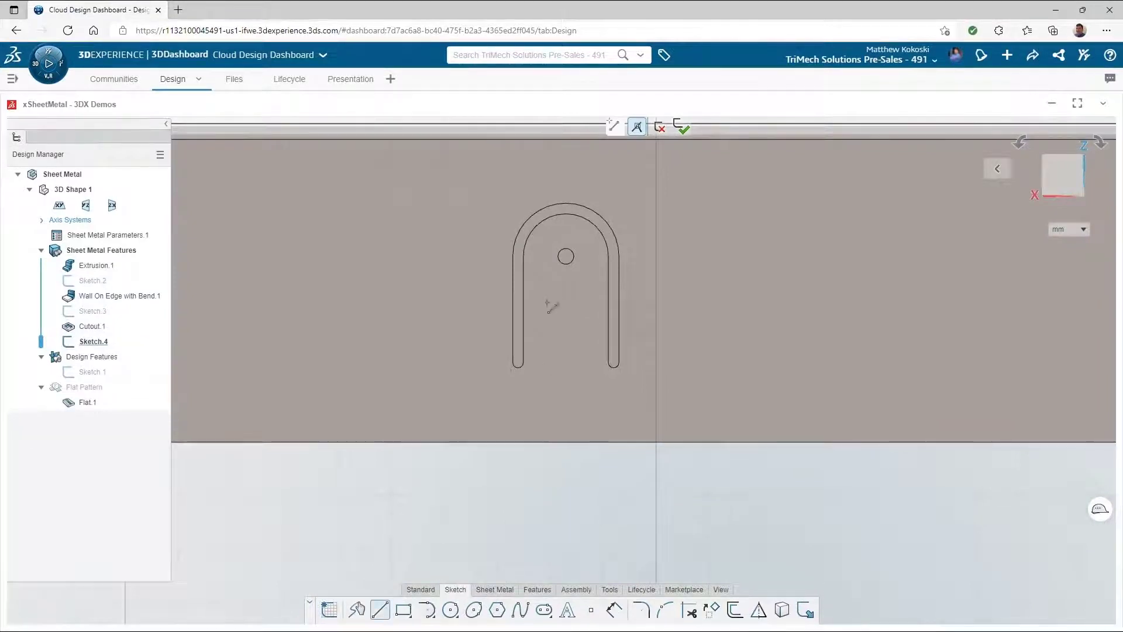
left_click(524, 321)
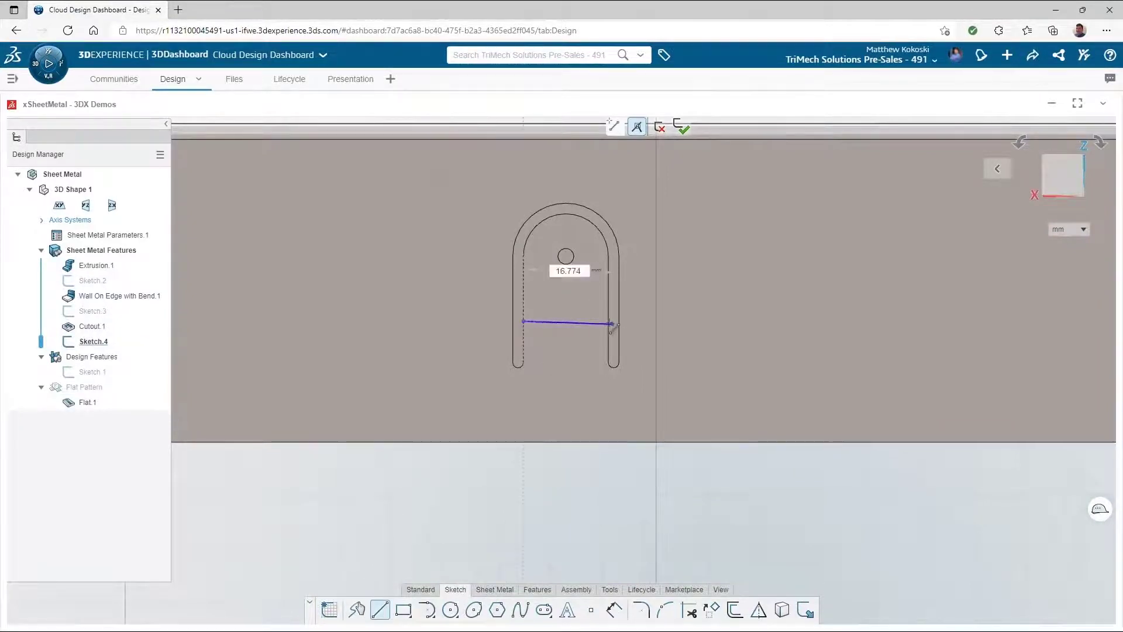
left_click(608, 322)
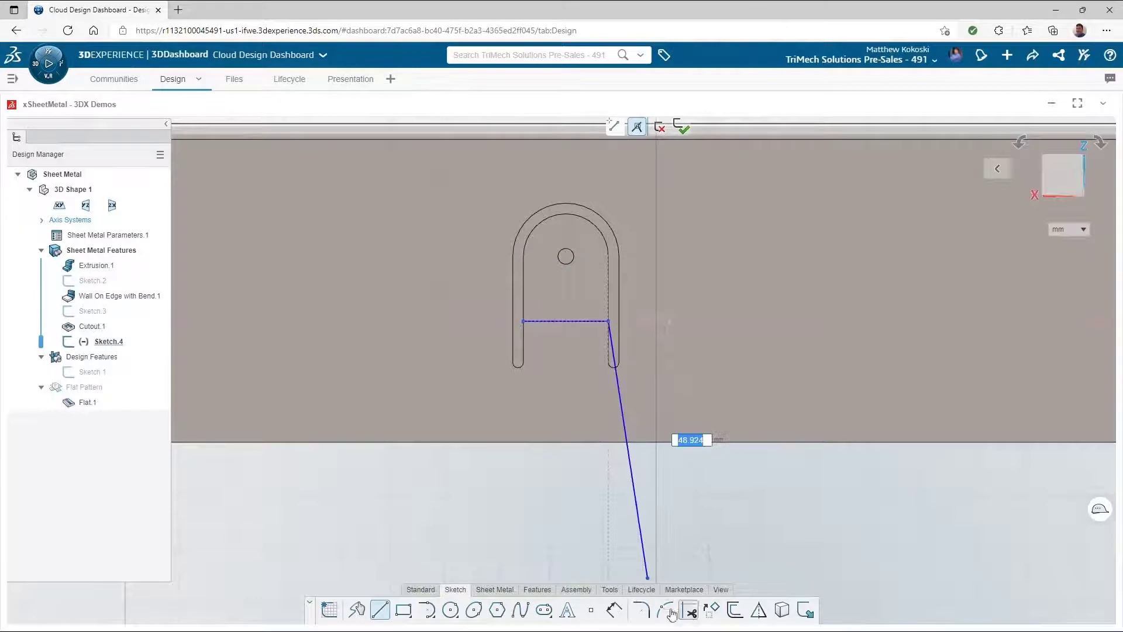
left_click(614, 610)
Dimension the line 10 mm from the hole and finish Sketch.4.
left_click(603, 322)
left_click(562, 261)
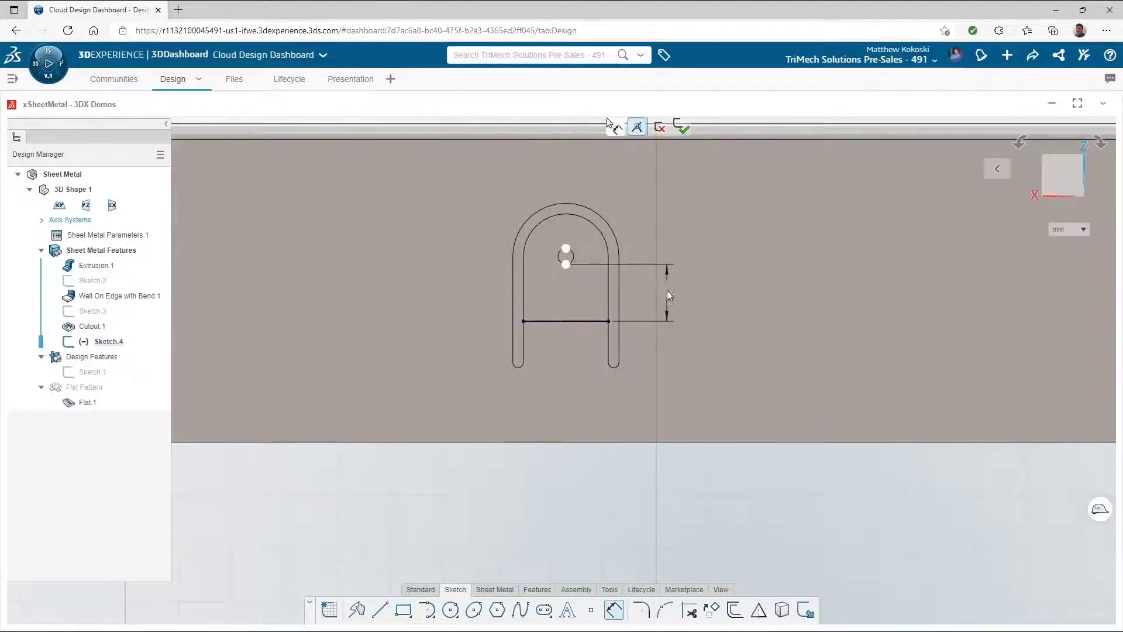
left_click(670, 295)
type("10")
key("Return")
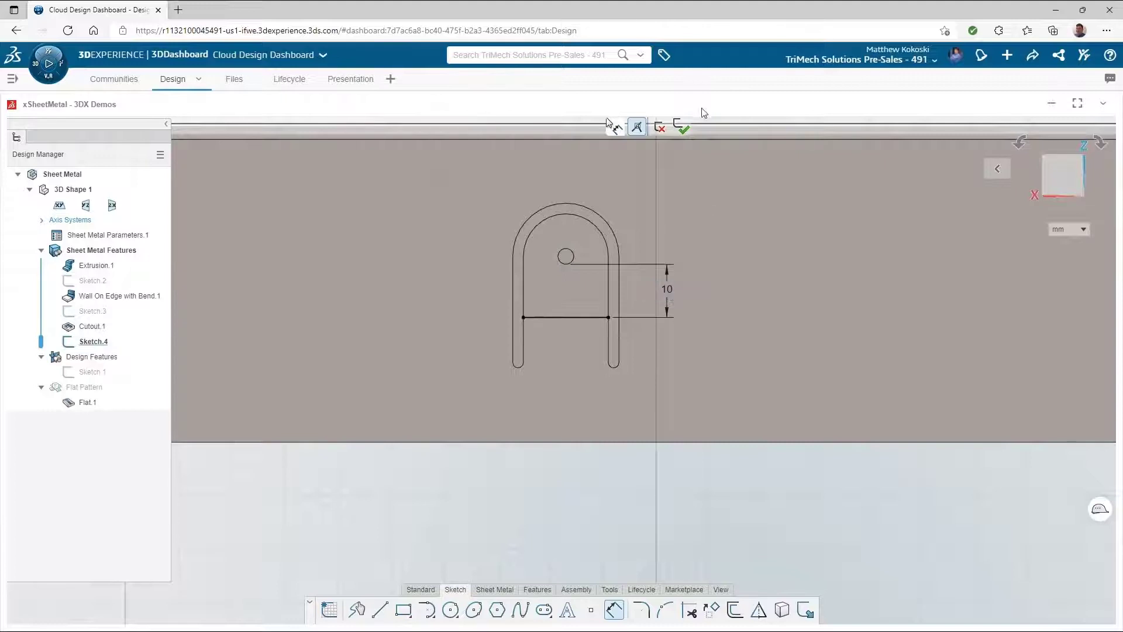
left_click(682, 127)
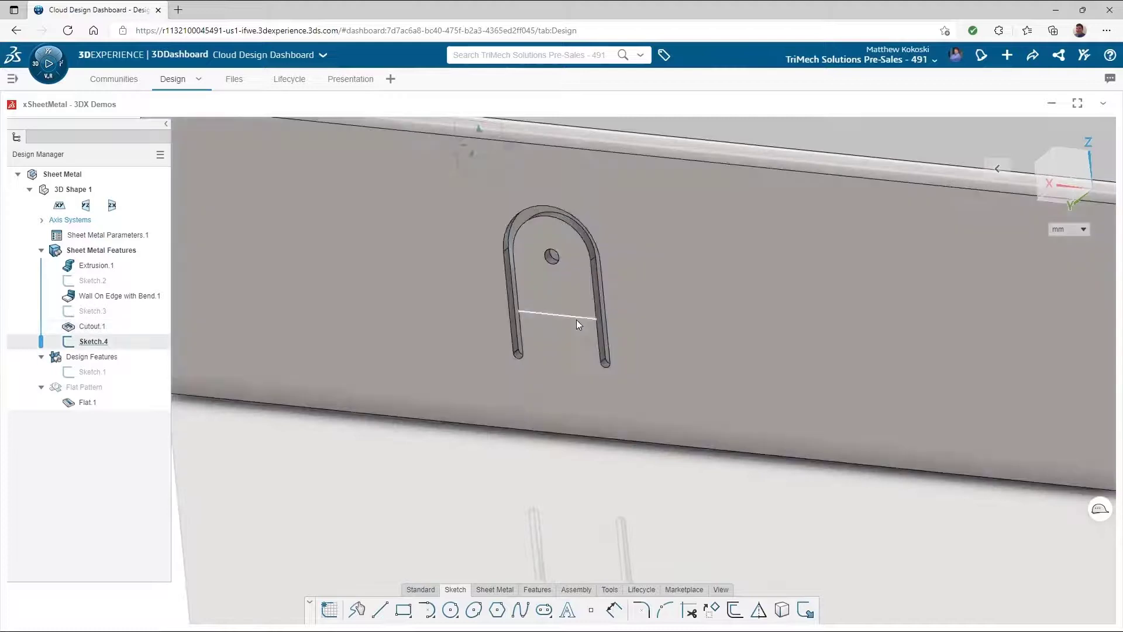
Create Bend From Flat.1 on the Sketch.4 line, reversed so the tab folds outward 90°.
left_click(577, 319)
left_click(494, 592)
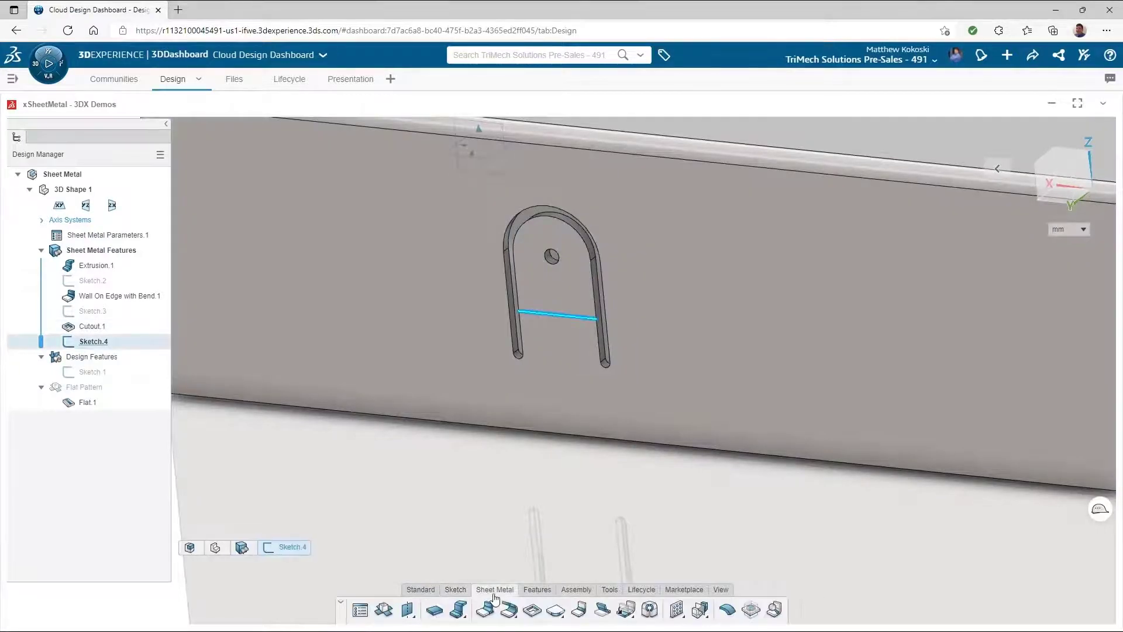
left_click(599, 614)
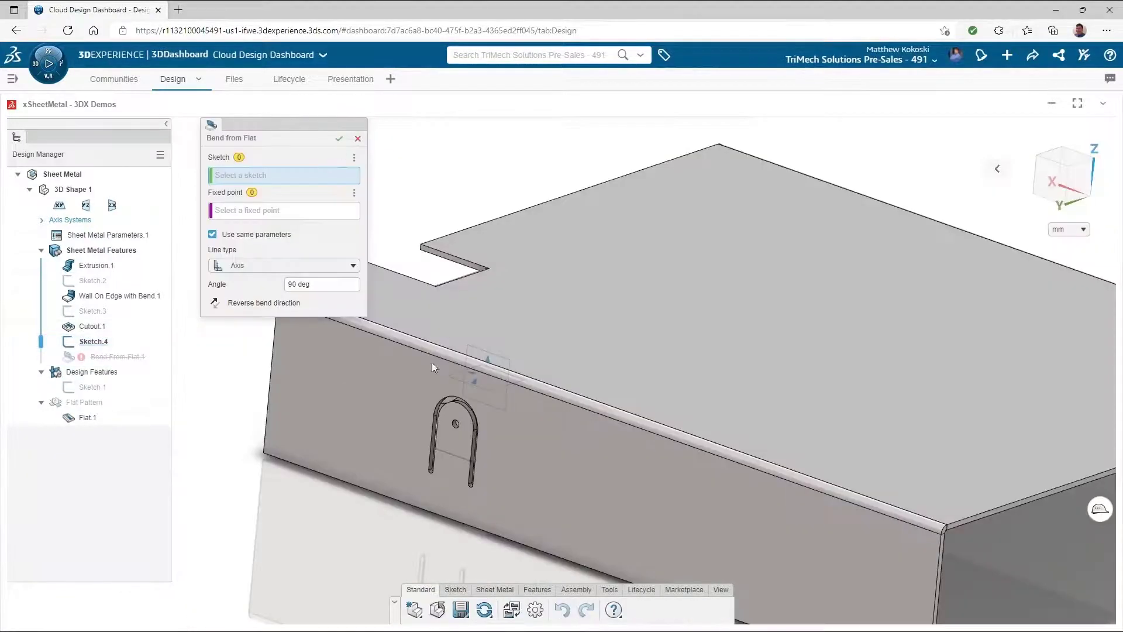
left_click(458, 455)
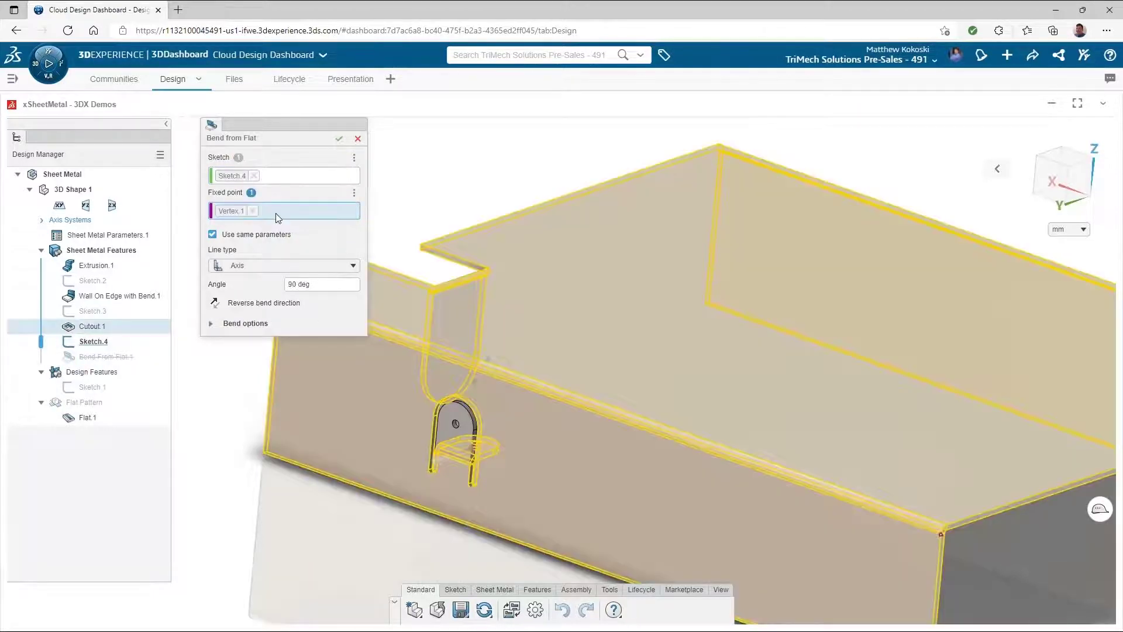
left_click(214, 304)
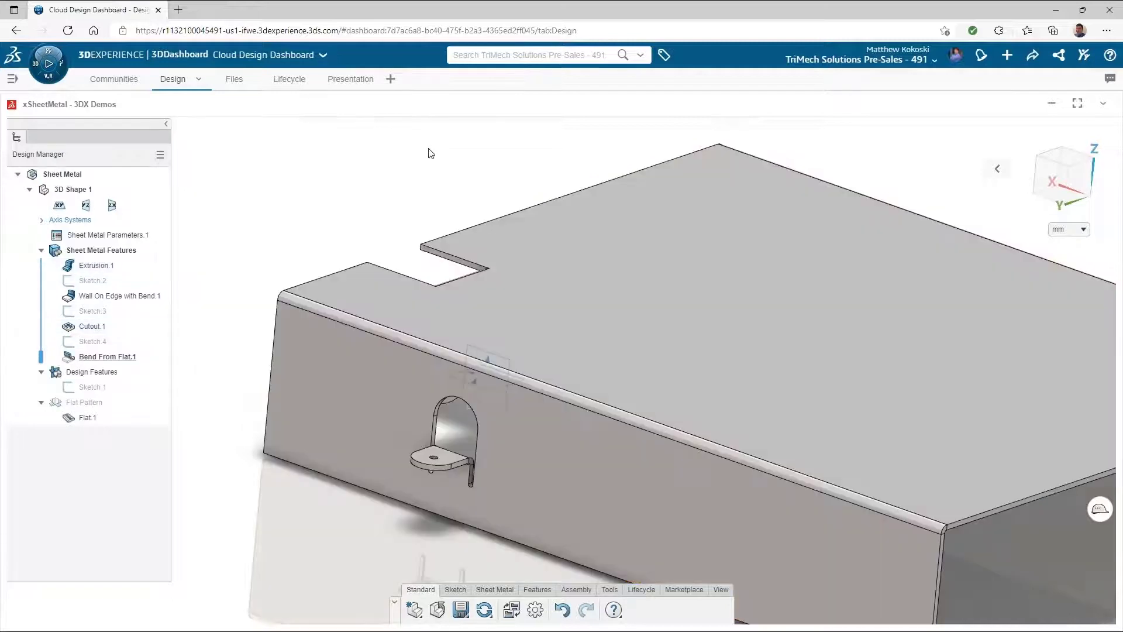
Inspect the bent tab bracket from several angles, then save the Sheet Metal part.
scroll(609, 281, "down", 5)
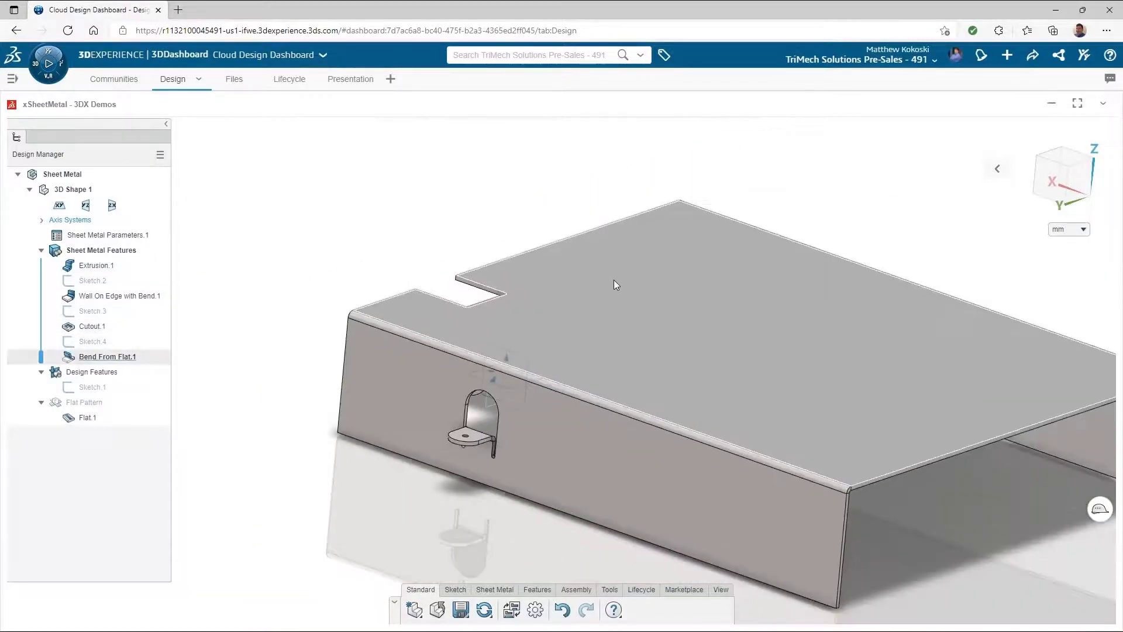
scroll(631, 293, "up", 2)
scroll(640, 300, "down", 2)
middle_click_drag(885, 492, 873, 465)
scroll(669, 388, "up", 5)
scroll(498, 322, "down", 5)
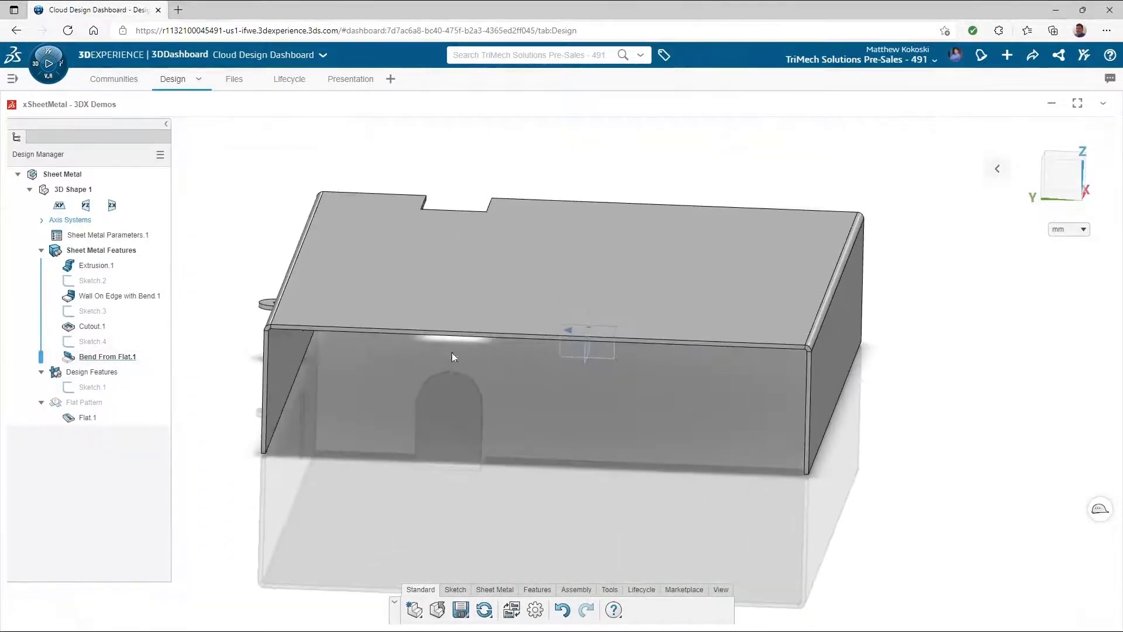
middle_click_drag(369, 377, 715, 410)
scroll(713, 341, "down", 3)
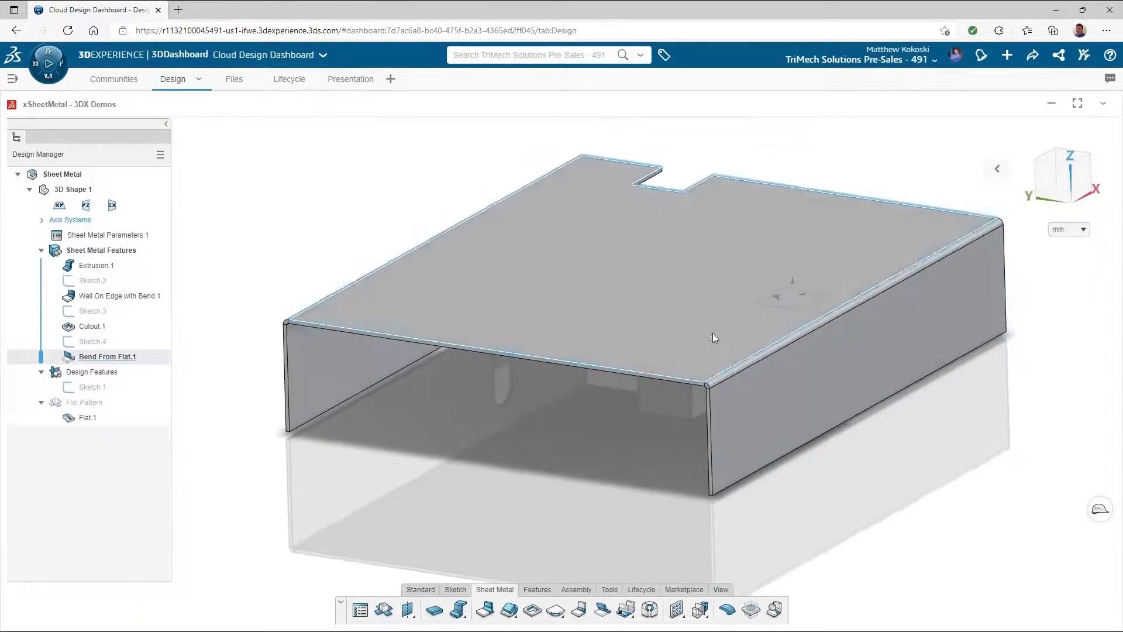
left_click(421, 590)
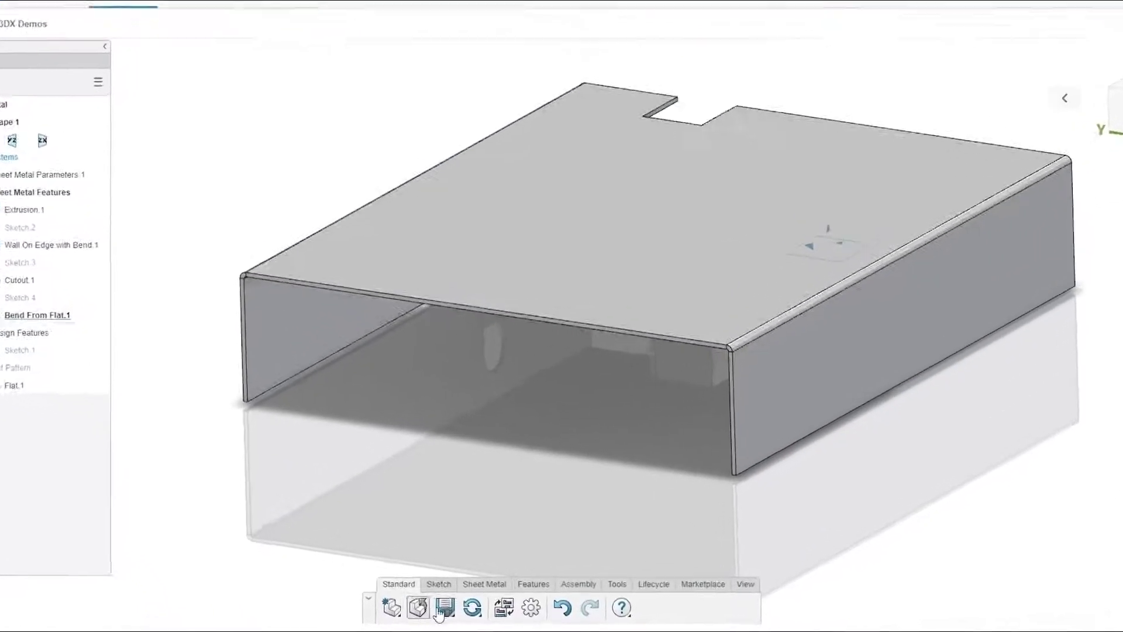
left_click(460, 610)
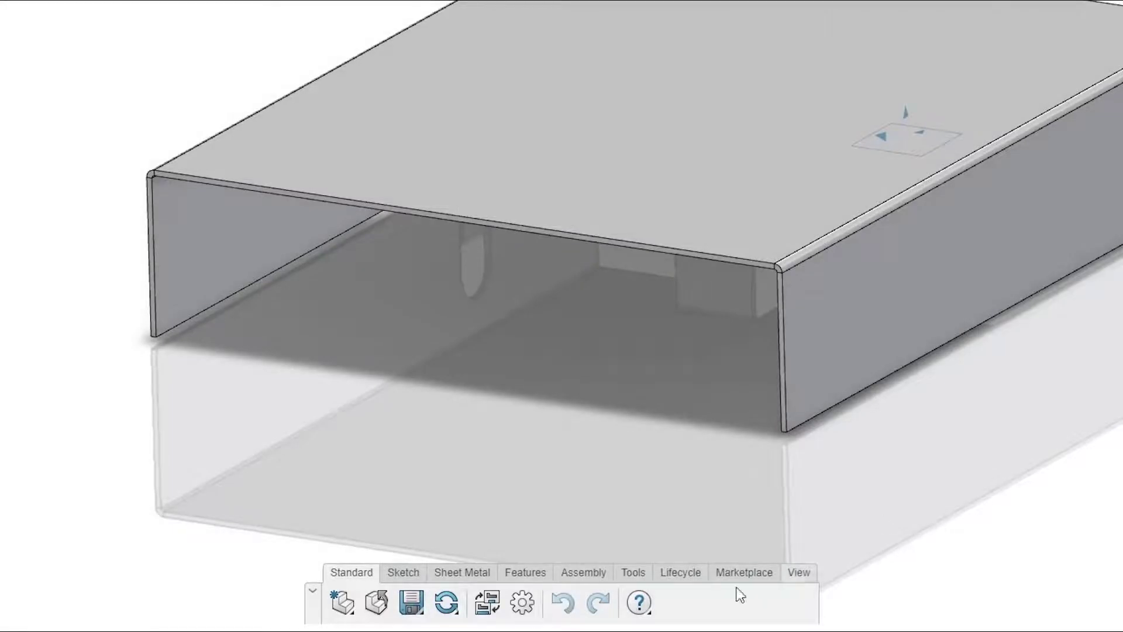
Export the flat pattern as the 'Sheet Metal' DXF into 3DDrive's My Files > Sharing Files folder.
left_click(640, 573)
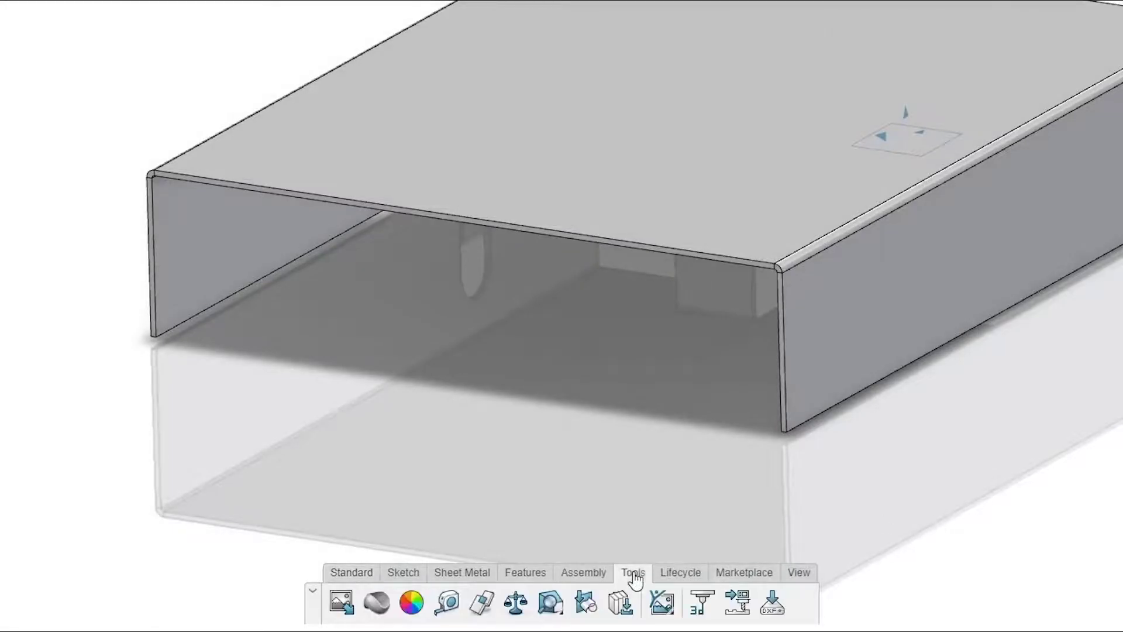
left_click(767, 610)
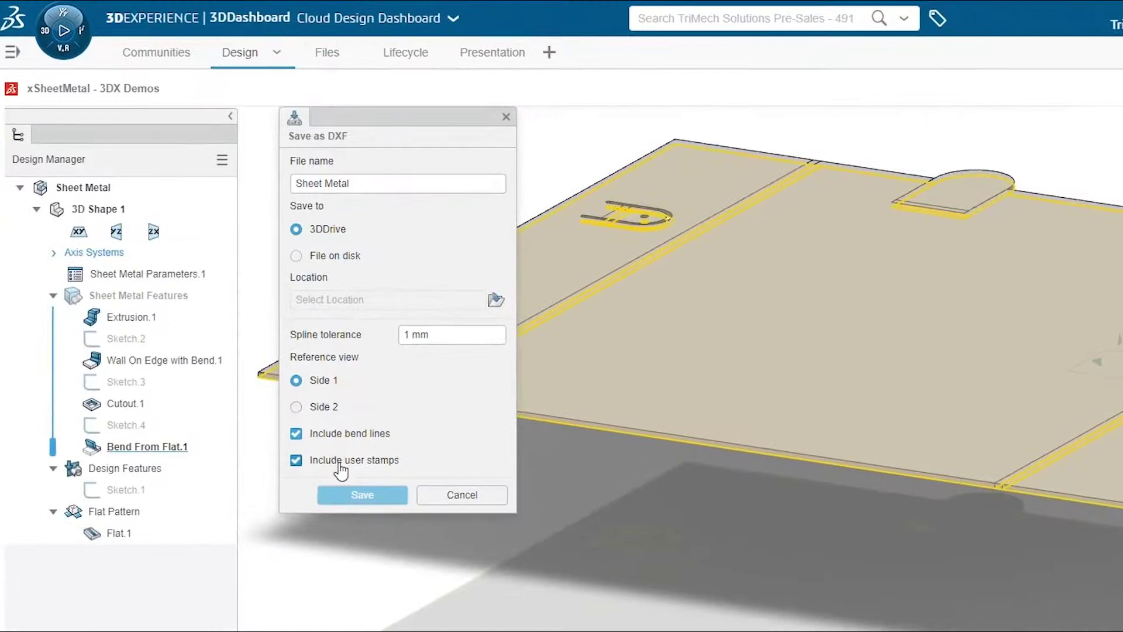
left_click(496, 301)
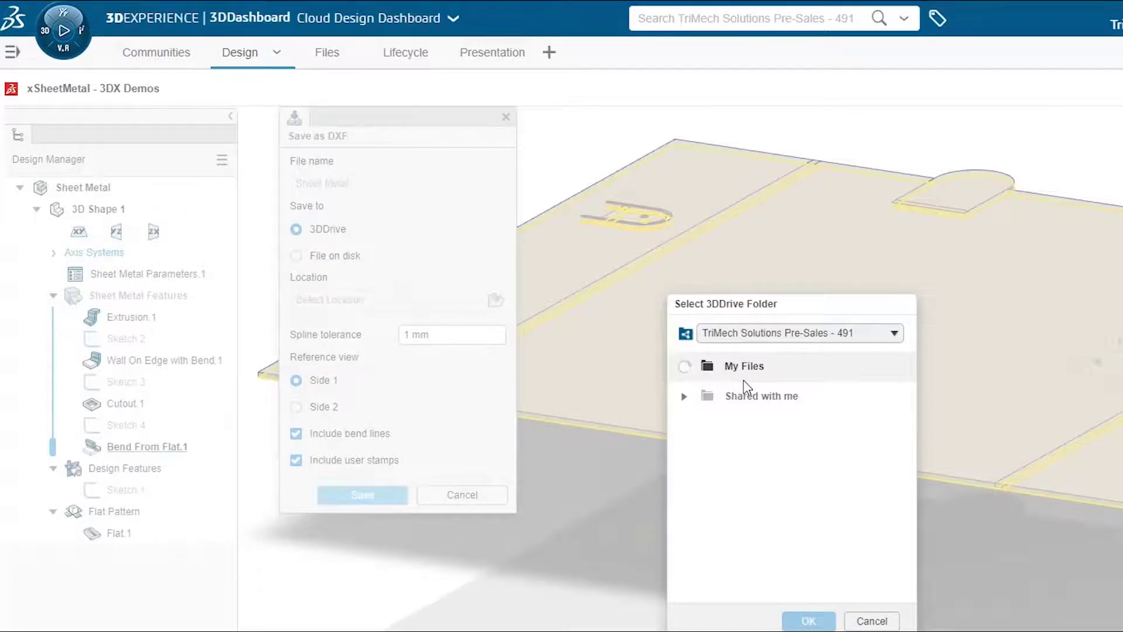
scroll(761, 436, "down", 3)
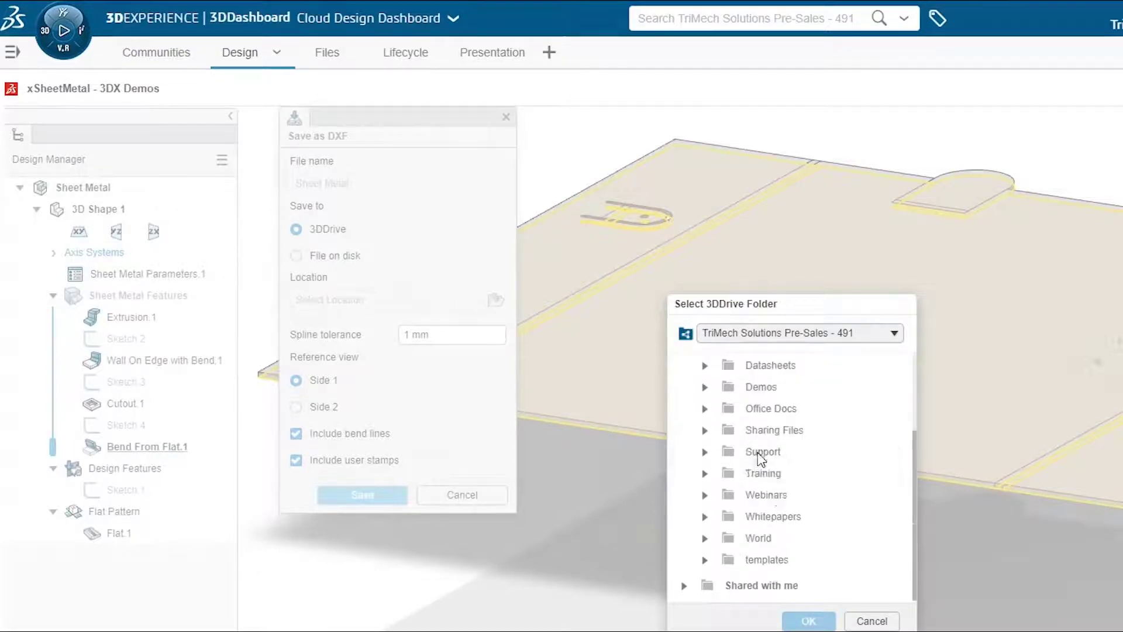
left_click(784, 432)
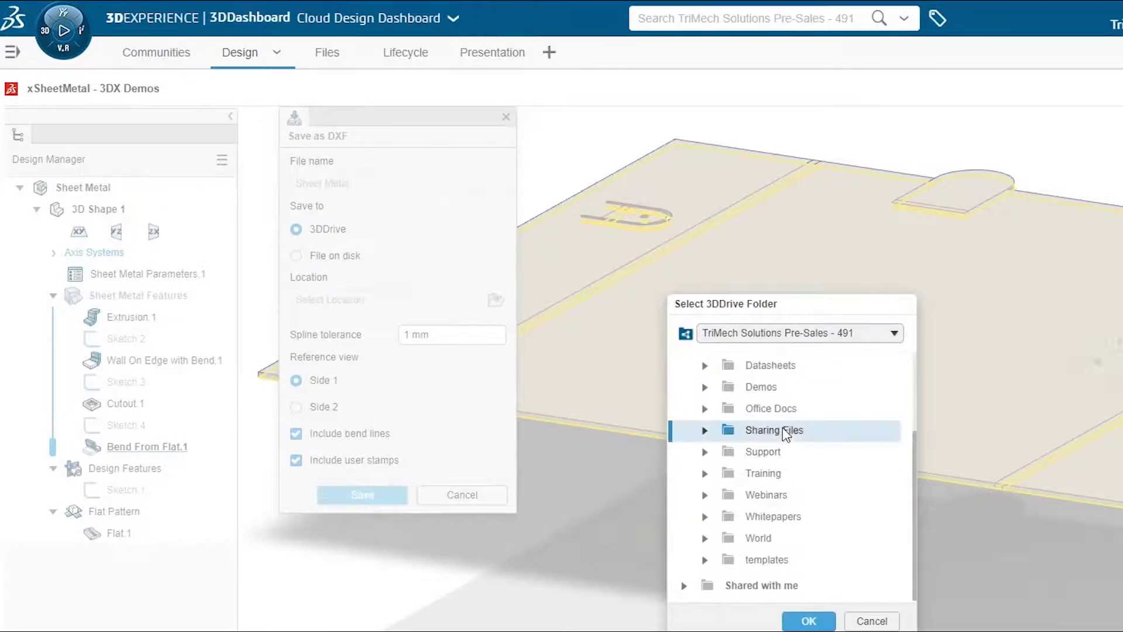
left_click(799, 615)
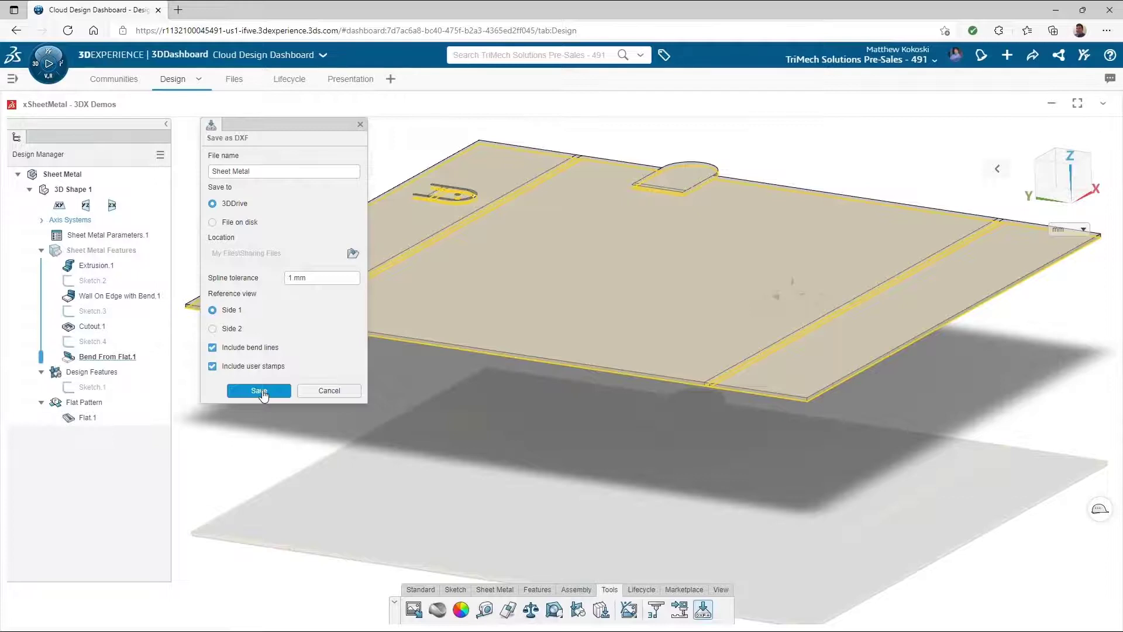
left_click(259, 391)
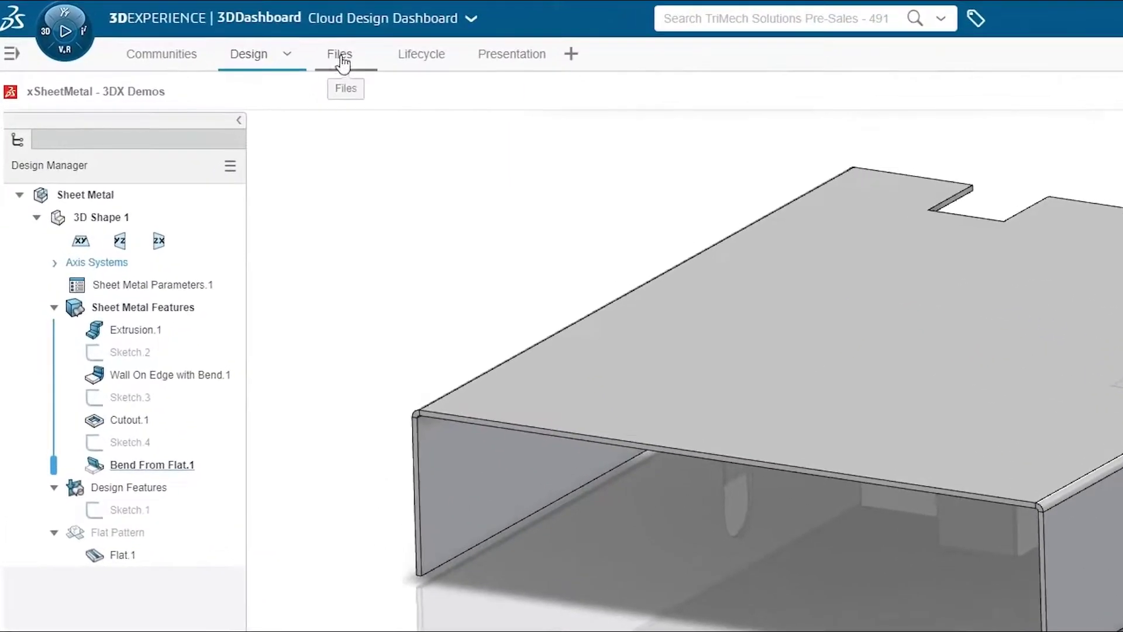
Maximize the 3DDrive widget on the Files dashboard and open the Sheet Metal.dxf tile.
left_click(252, 79)
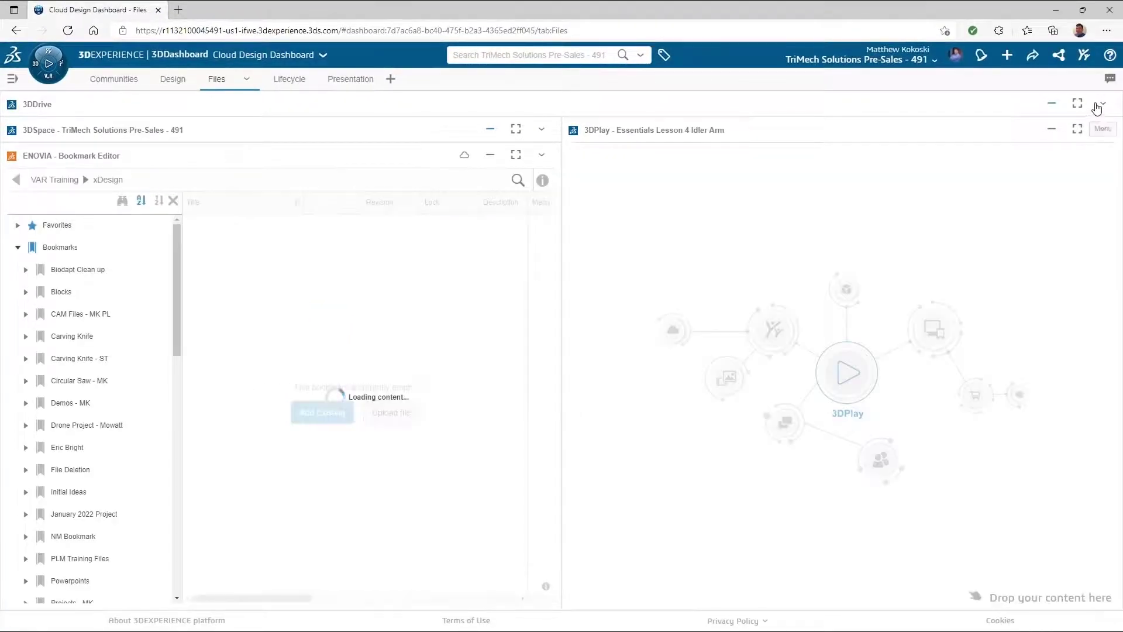
left_click(1101, 104)
left_click(1053, 218)
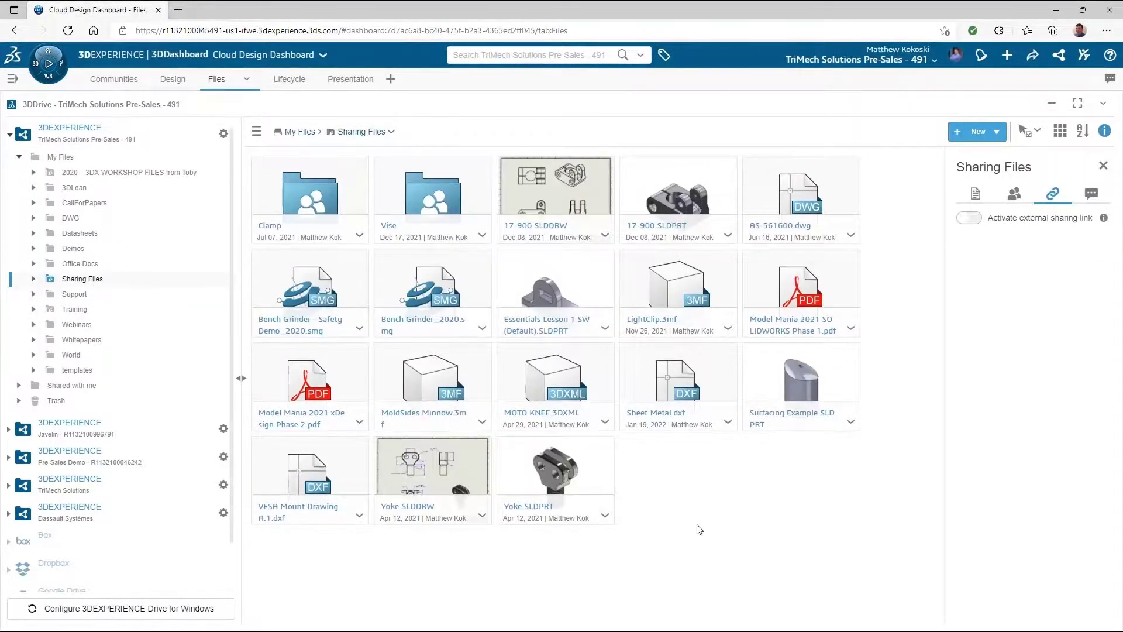
left_click(725, 355)
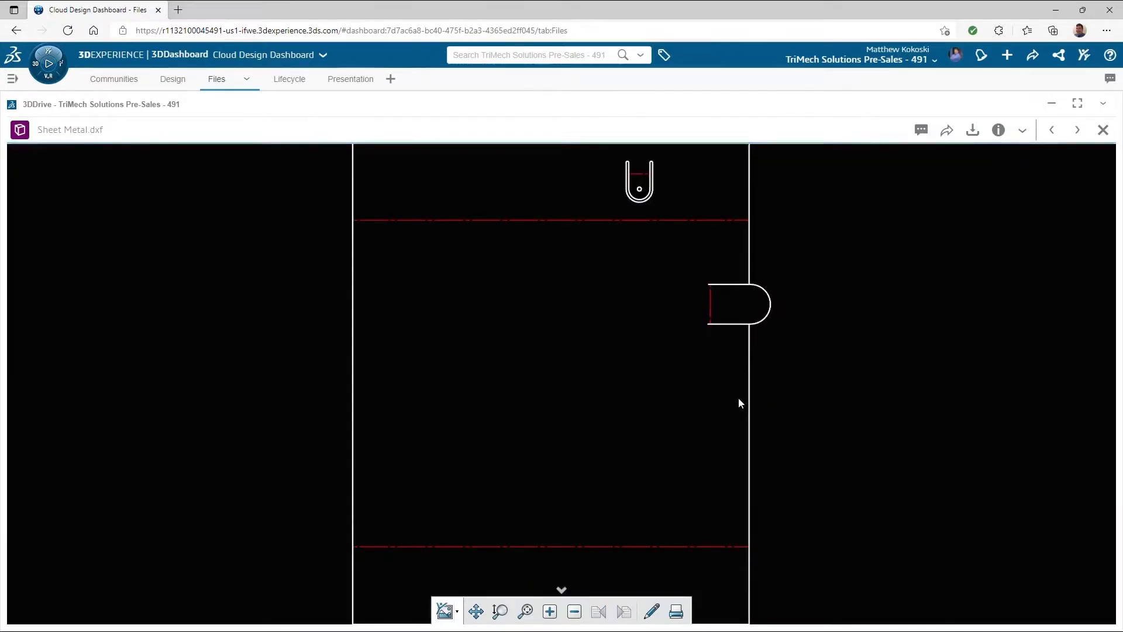
Zoom around the Sheet Metal.dxf flat-pattern preview, then close the viewer.
scroll(787, 445, "up", 1)
scroll(787, 445, "down", 2)
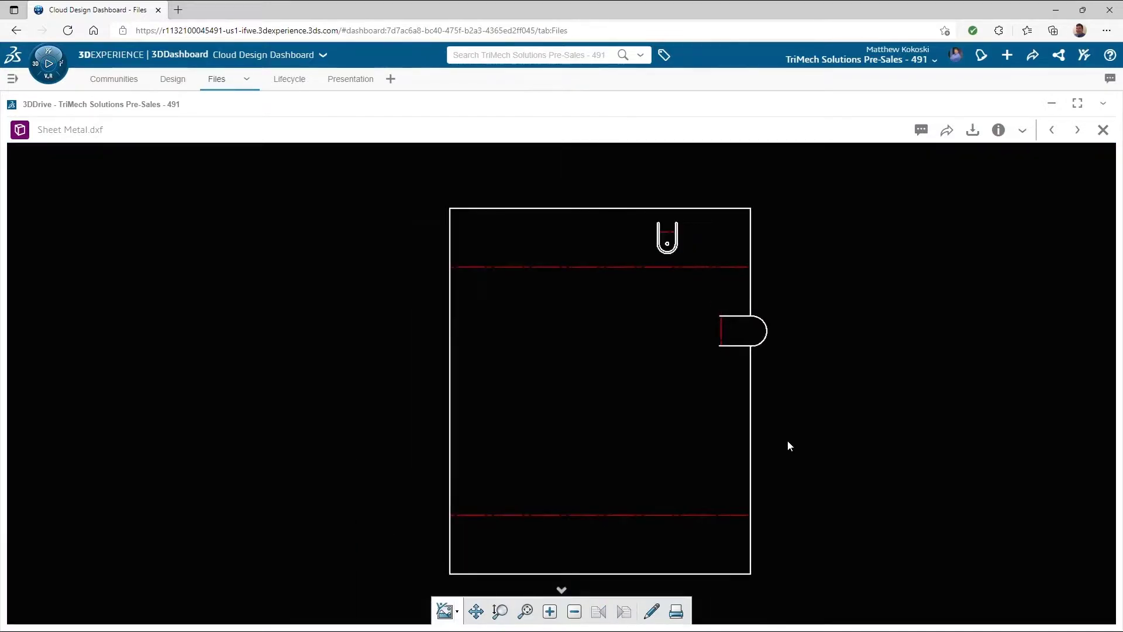
left_click(1103, 130)
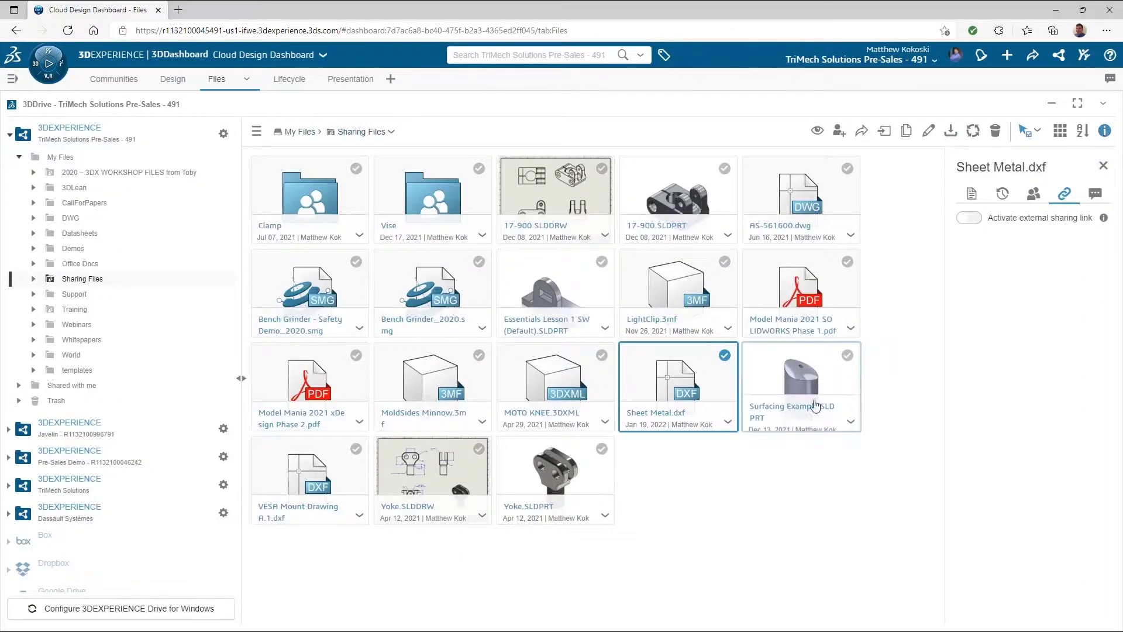